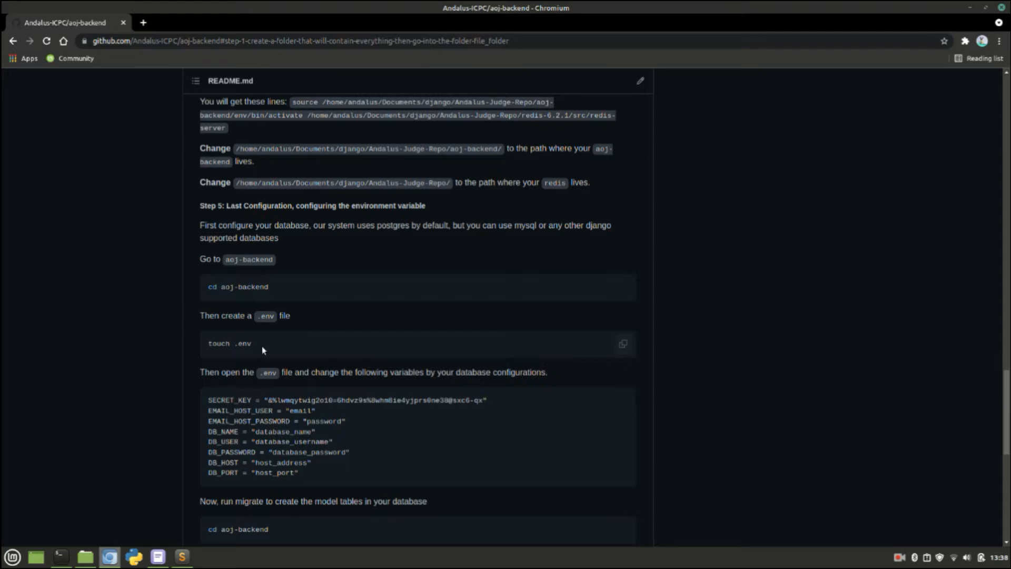
Step: Select the 'touch .env' line in the README's Step 5 and bring the terminal forward
{"action": "double_click", "coordinate": [254, 286]}
{"action": "double_click", "coordinate": [242, 343]}
{"action": "triple_click", "coordinate": [216, 343]}
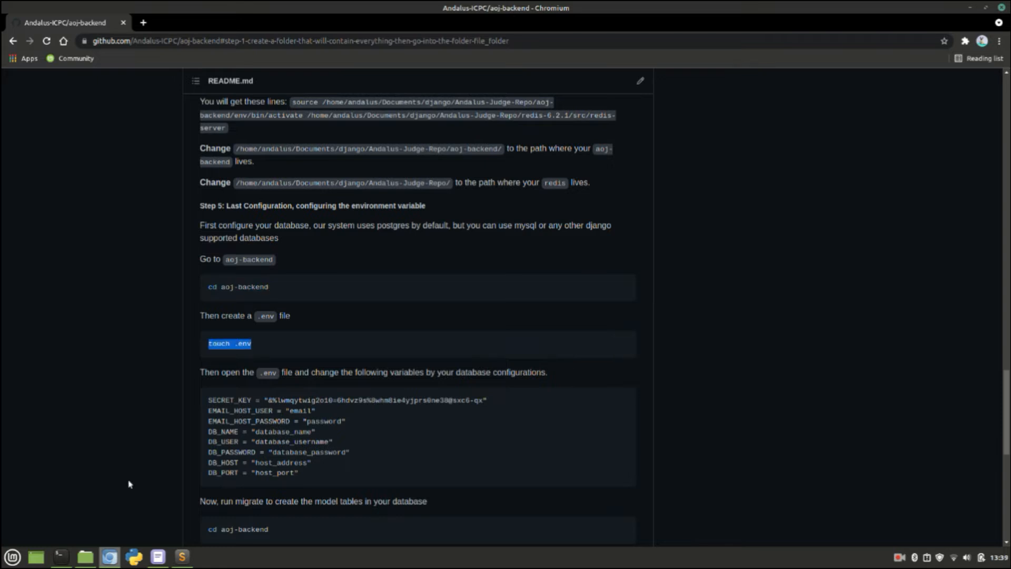
{"action": "left_click", "coordinate": [61, 557]}
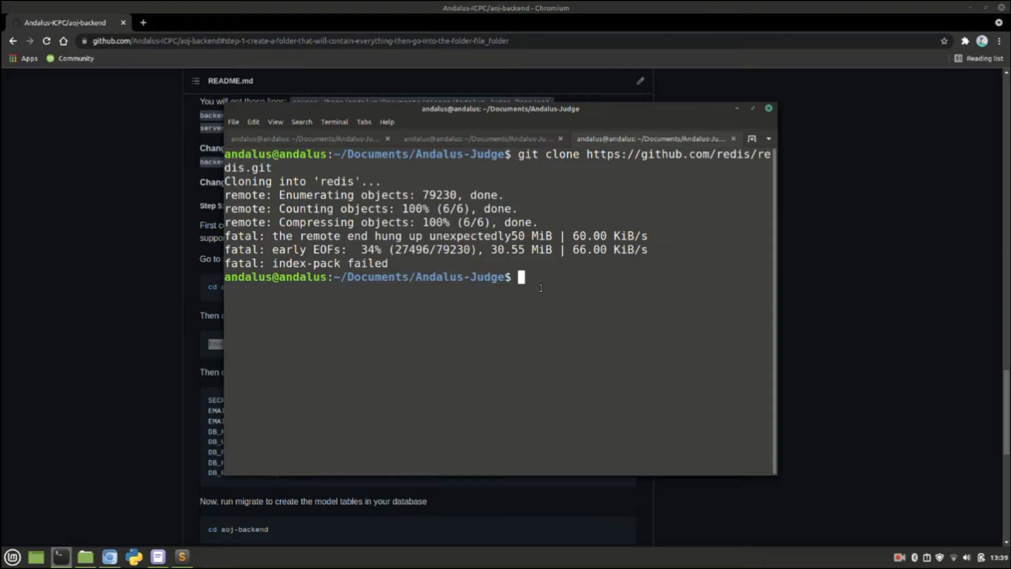
Step: In the aoj-backend terminal tab, clear the screen, run 'touch .env', then browse aoj-backend in Files
{"action": "type", "text": "cd"}
{"action": "left_click", "coordinate": [495, 138]}
{"action": "type", "text": "clear"}
{"action": "key", "text": "Return"}
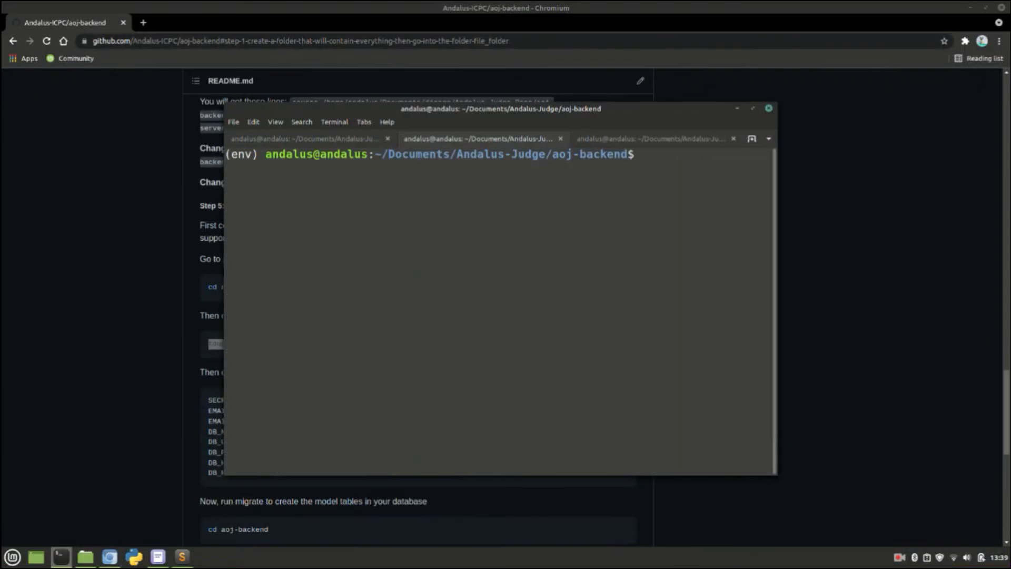
{"action": "type", "text": "touch .env"}
{"action": "key", "text": "Return"}
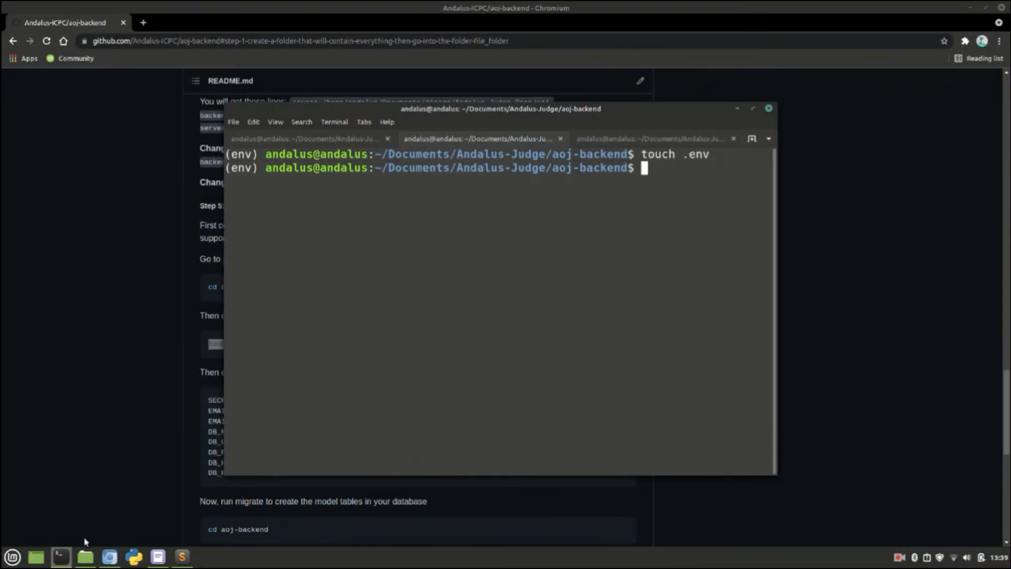
{"action": "left_click", "coordinate": [85, 556]}
{"action": "double_click", "coordinate": [416, 200]}
Step: Show hidden files in aoj-backend and open .env in the default text editor
{"action": "left_click", "coordinate": [615, 360]}
{"action": "scroll", "coordinate": [616, 360], "scroll_direction": "down", "scroll_amount": 1}
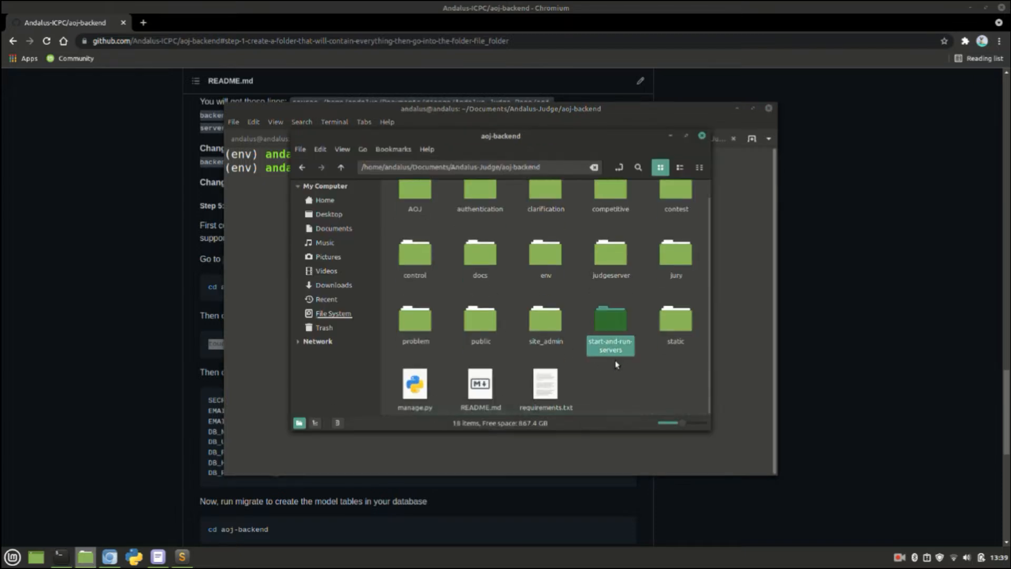
{"action": "left_click", "coordinate": [639, 384]}
{"action": "right_click", "coordinate": [640, 383]}
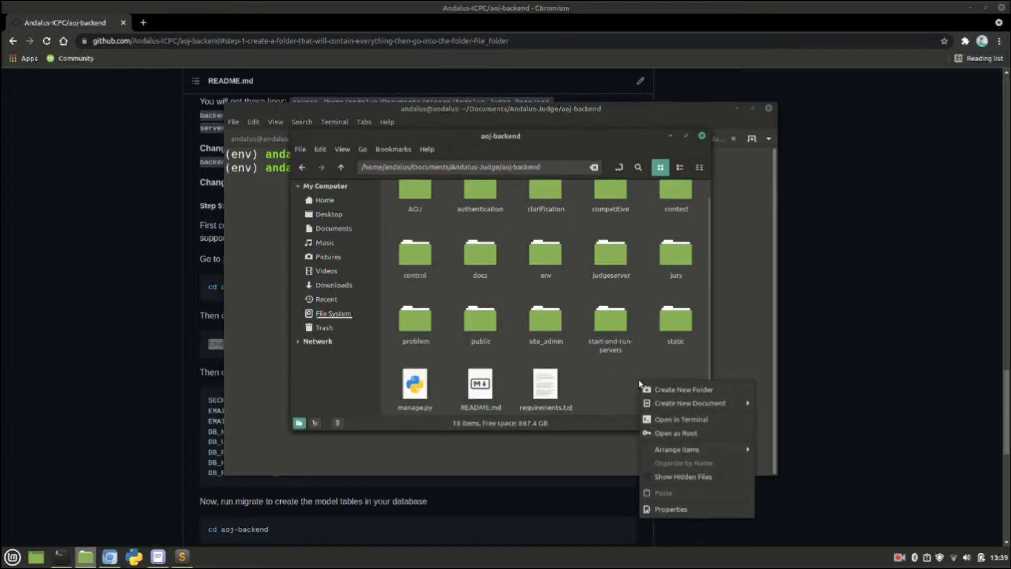
{"action": "left_click", "coordinate": [676, 477]}
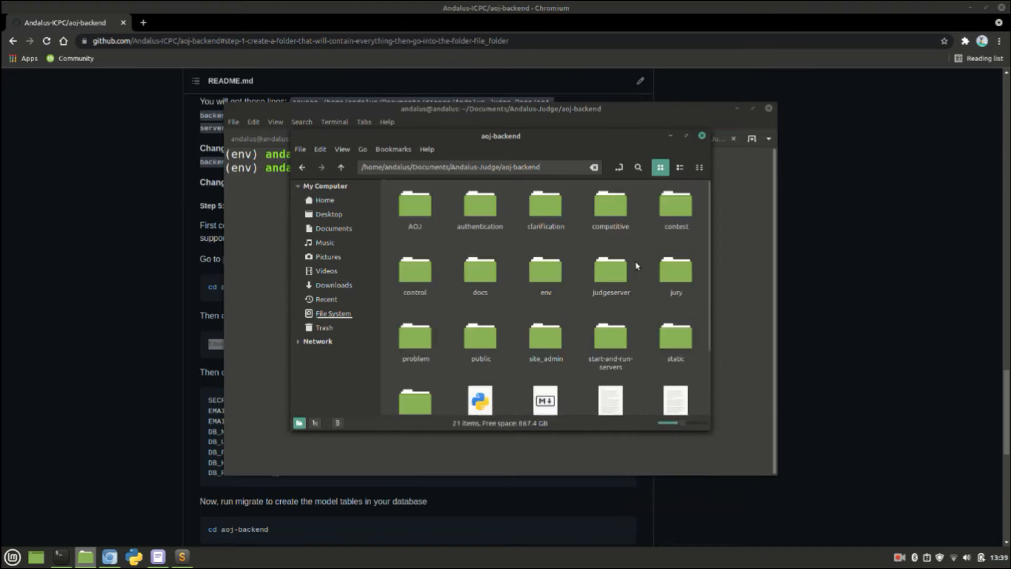
{"action": "scroll", "coordinate": [636, 265], "scroll_direction": "down", "scroll_amount": 3}
{"action": "left_click", "coordinate": [680, 332]}
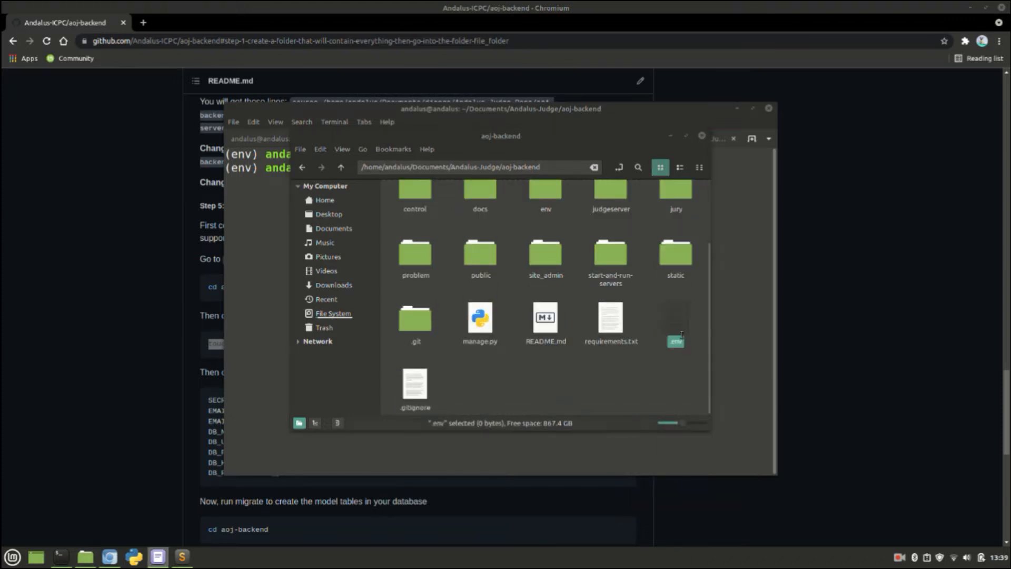
{"action": "double_click", "coordinate": [682, 334]}
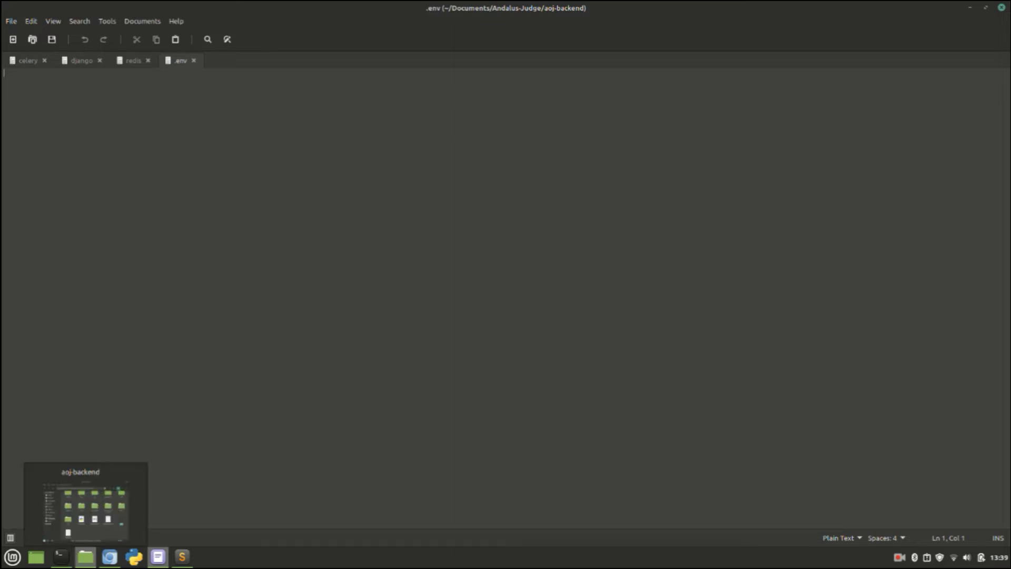
Step: Copy the block of environment variables from the README in Chromium
{"action": "left_click", "coordinate": [109, 557]}
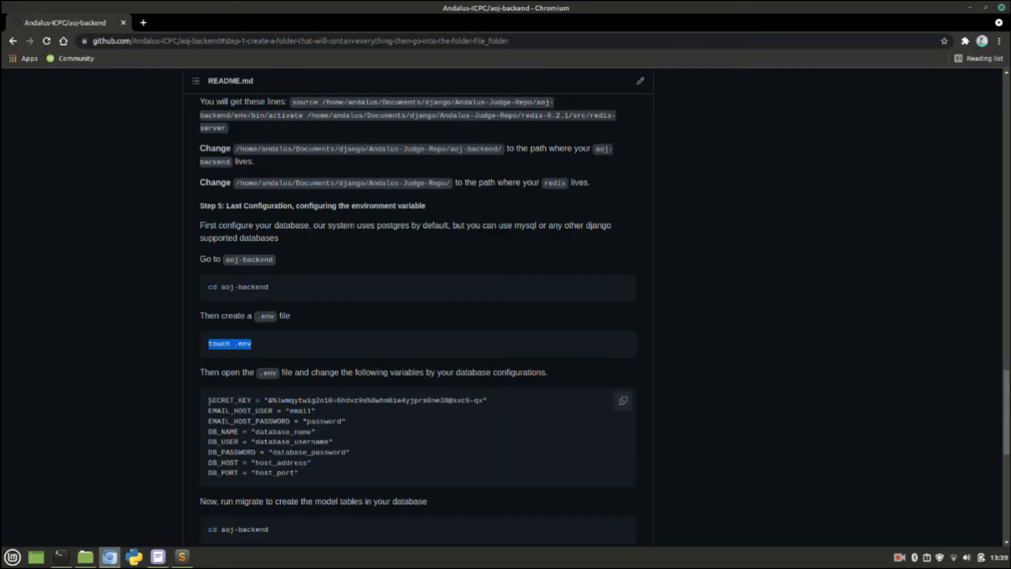
{"action": "left_click_drag", "start_coordinate": [209, 400], "coordinate": [311, 480]}
{"action": "key", "text": "ctrl+c"}
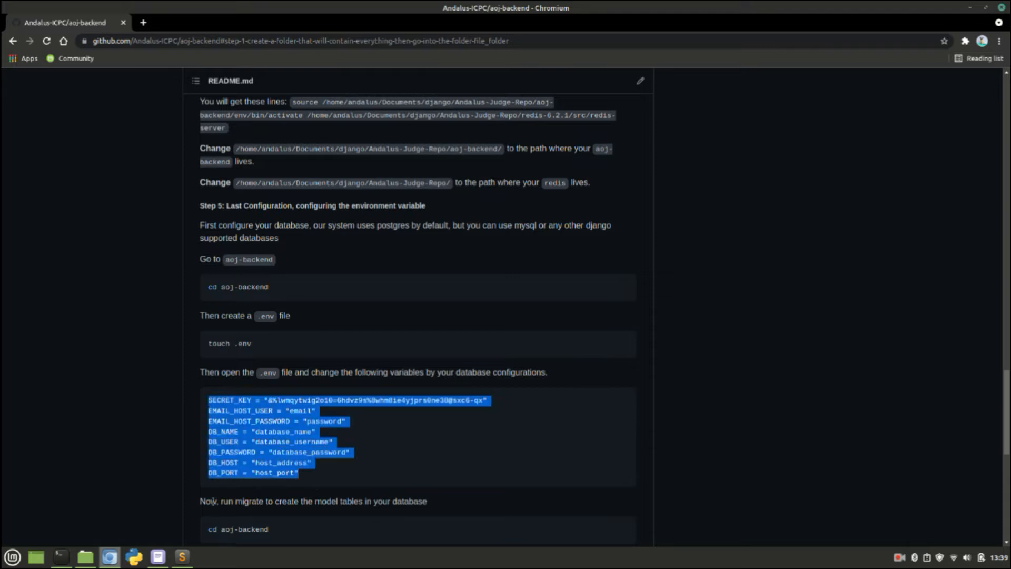
{"action": "left_click", "coordinate": [158, 558]}
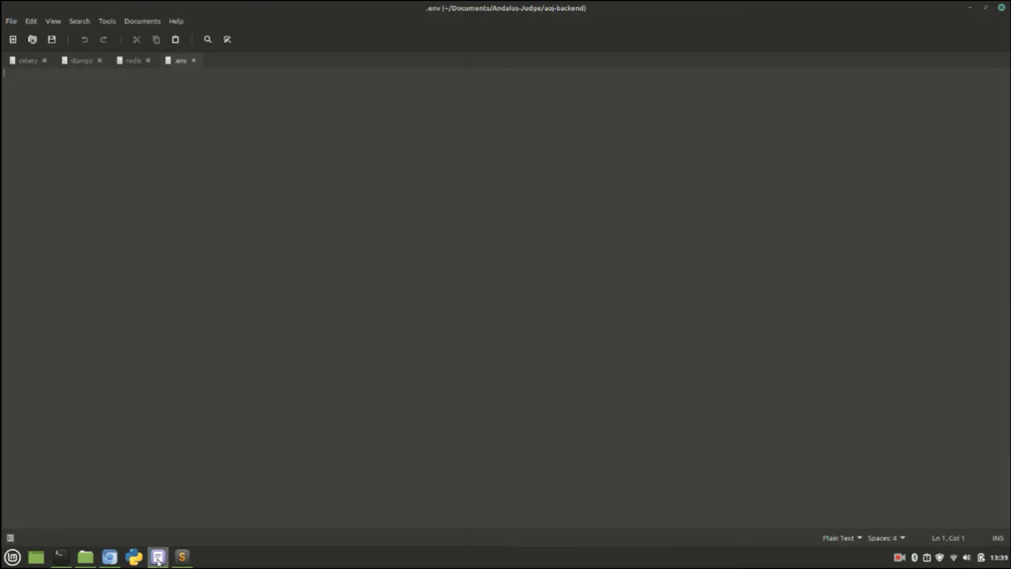
Step: Open the .env file in Sublime Text via Open With
{"action": "left_click", "coordinate": [86, 557]}
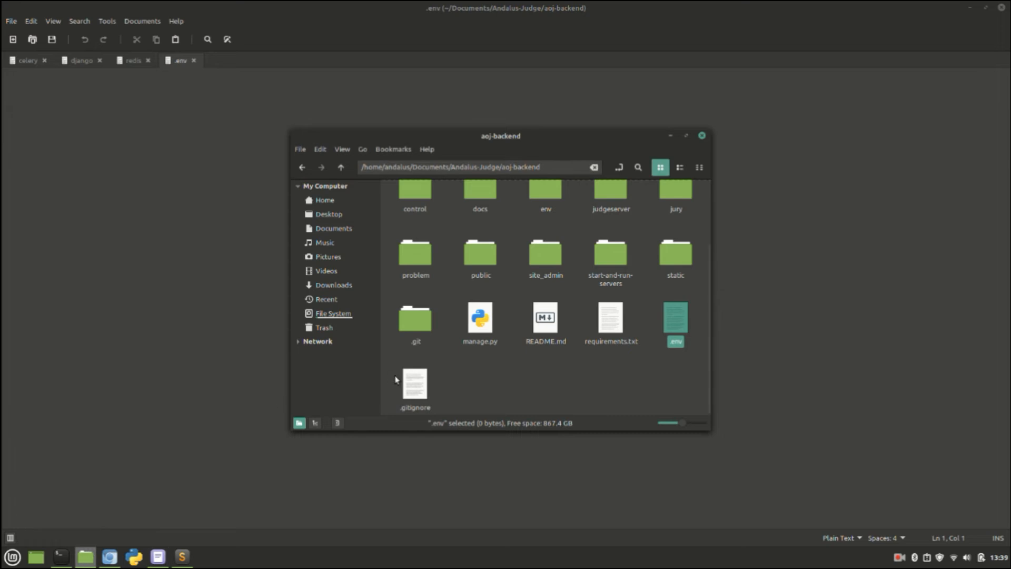
{"action": "right_click", "coordinate": [676, 330]}
{"action": "mouse_move", "coordinate": [746, 352]}
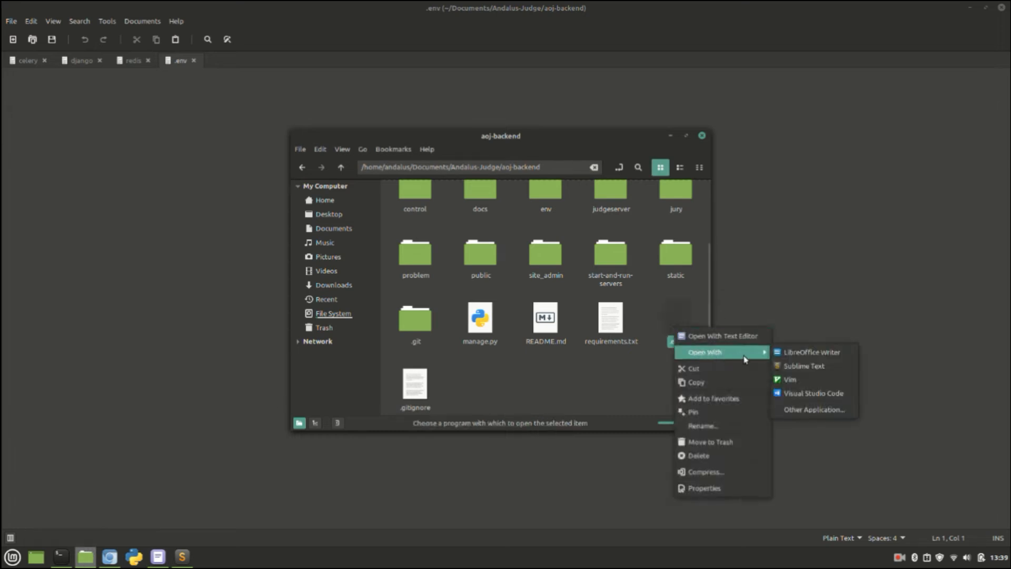
{"action": "left_click", "coordinate": [802, 366]}
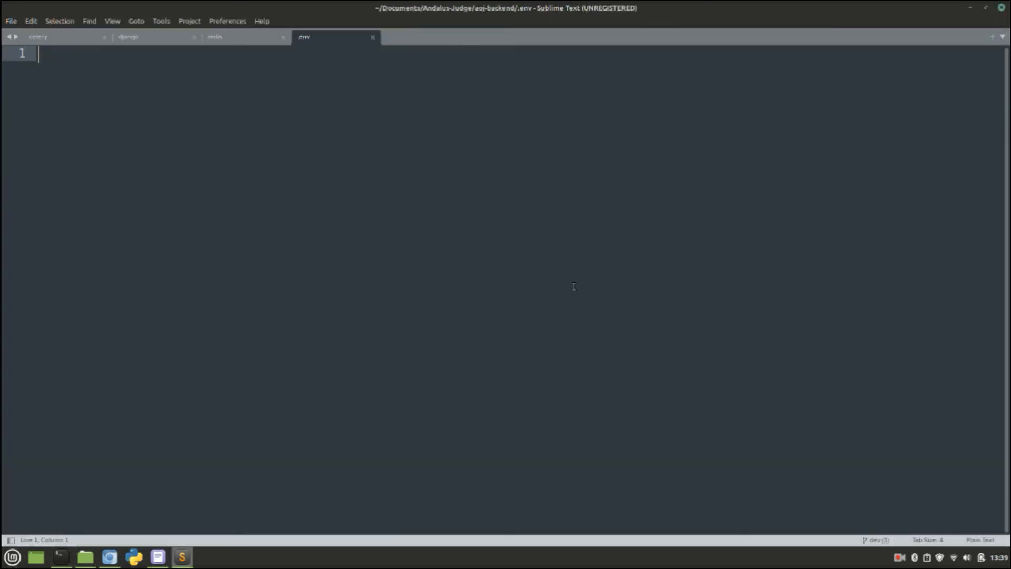
Step: Paste the README variables into .env and set DB_PORT 5432 and DB_HOST 127.0.0.1
{"action": "key", "text": "ctrl+v"}
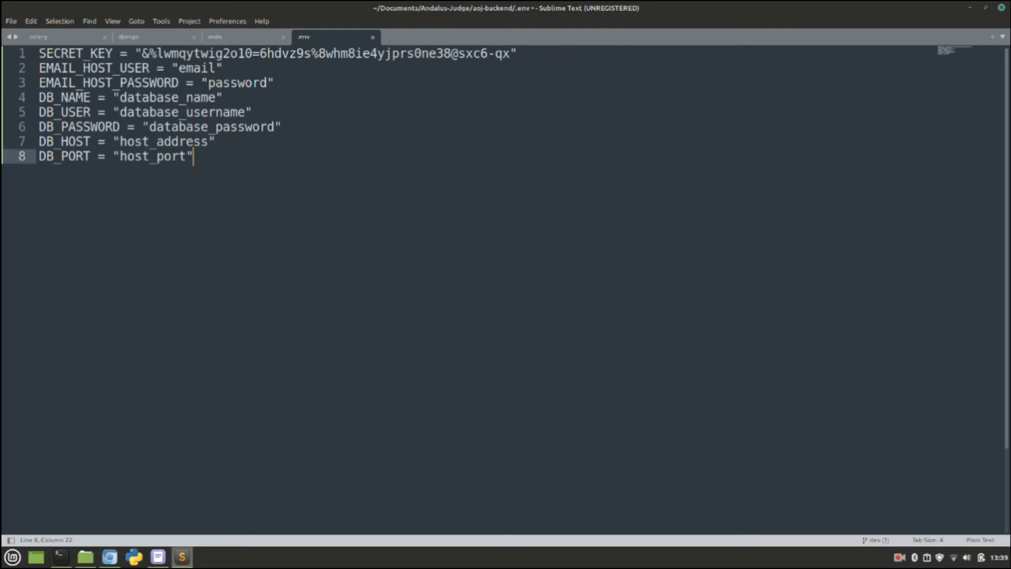
{"action": "key", "text": "ctrl+s"}
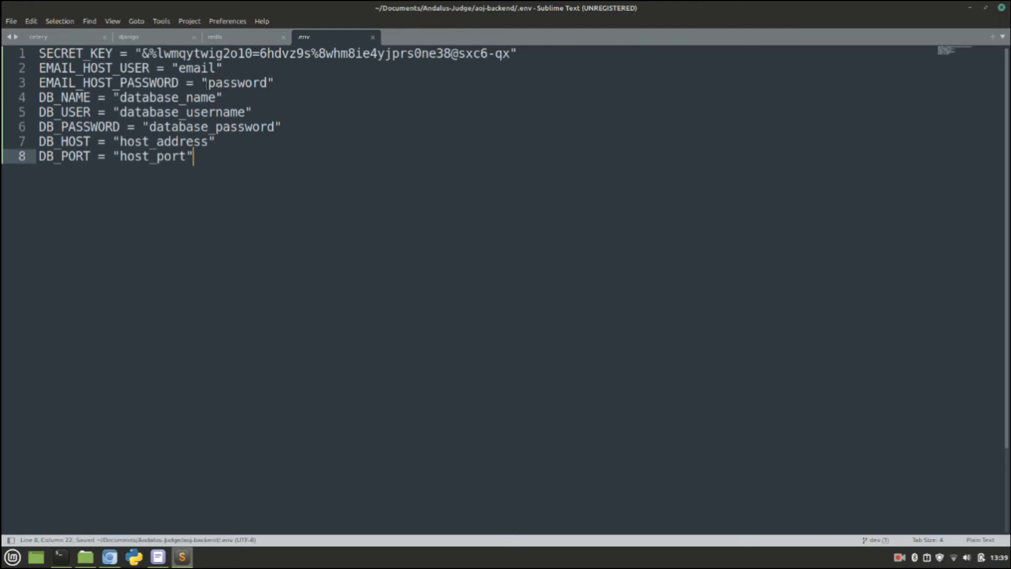
{"action": "double_click", "coordinate": [140, 157]}
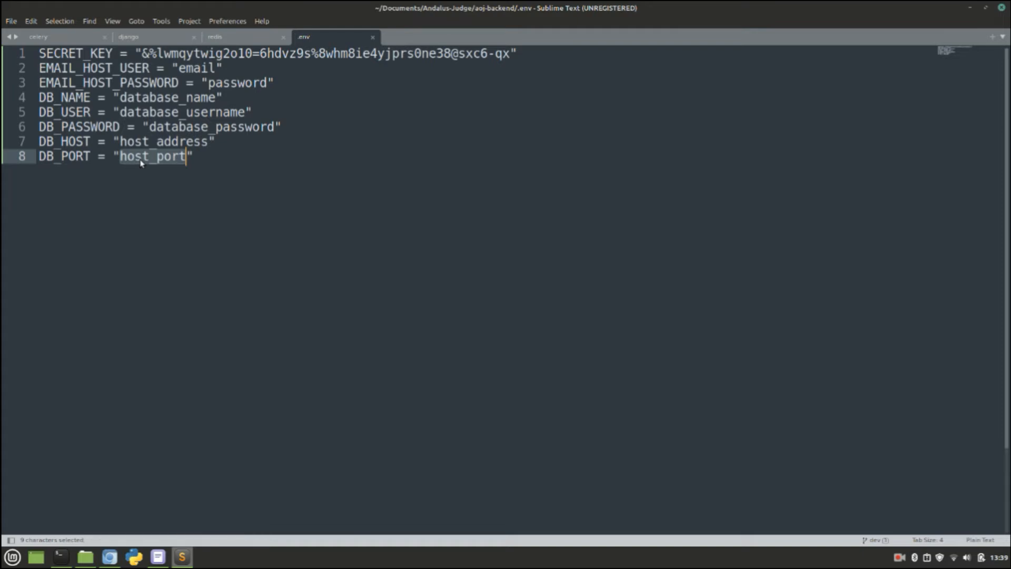
{"action": "type", "text": "5432"}
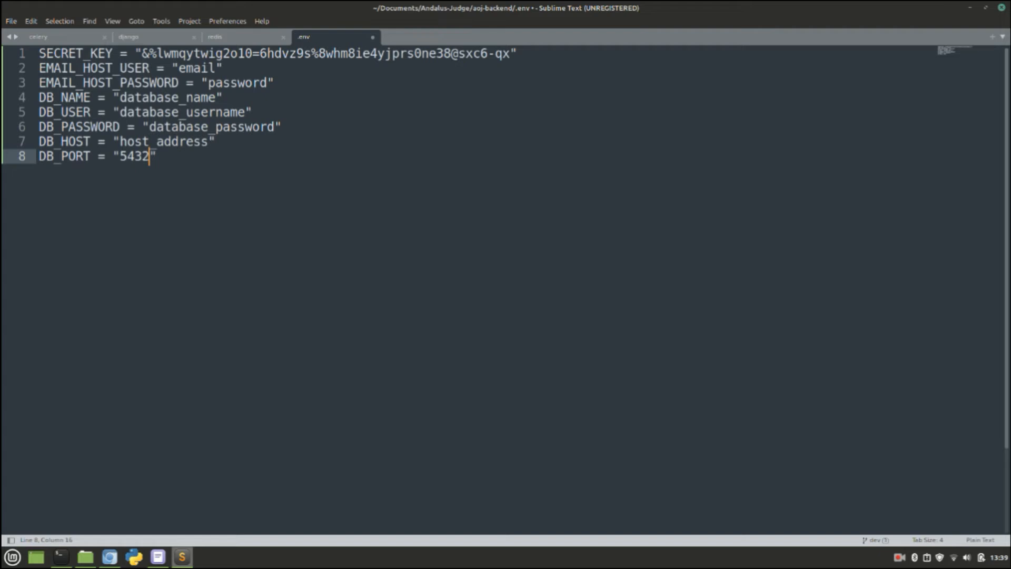
{"action": "double_click", "coordinate": [156, 142]}
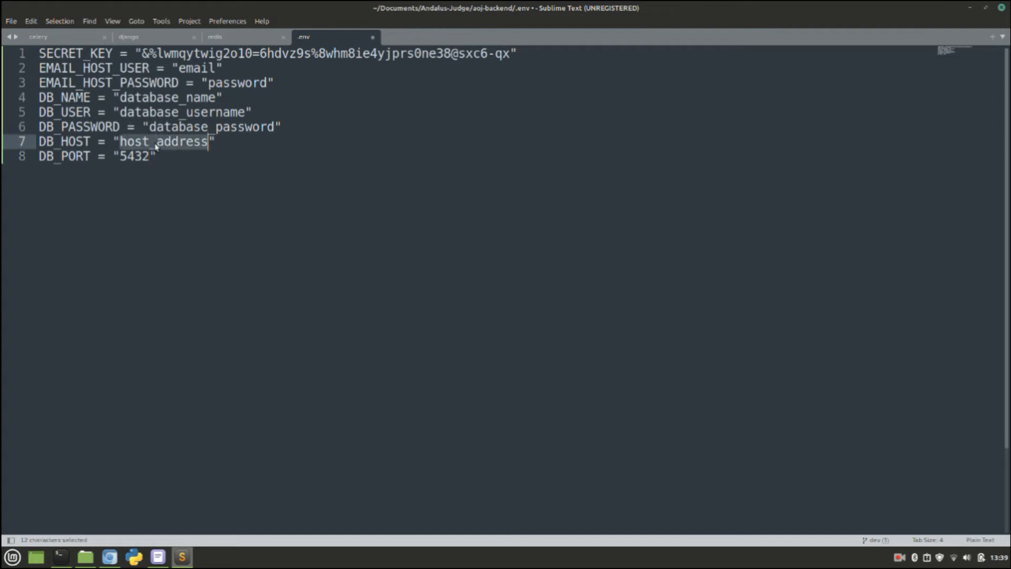
{"action": "key", "text": "BackSpace"}
{"action": "type", "text": "127"}
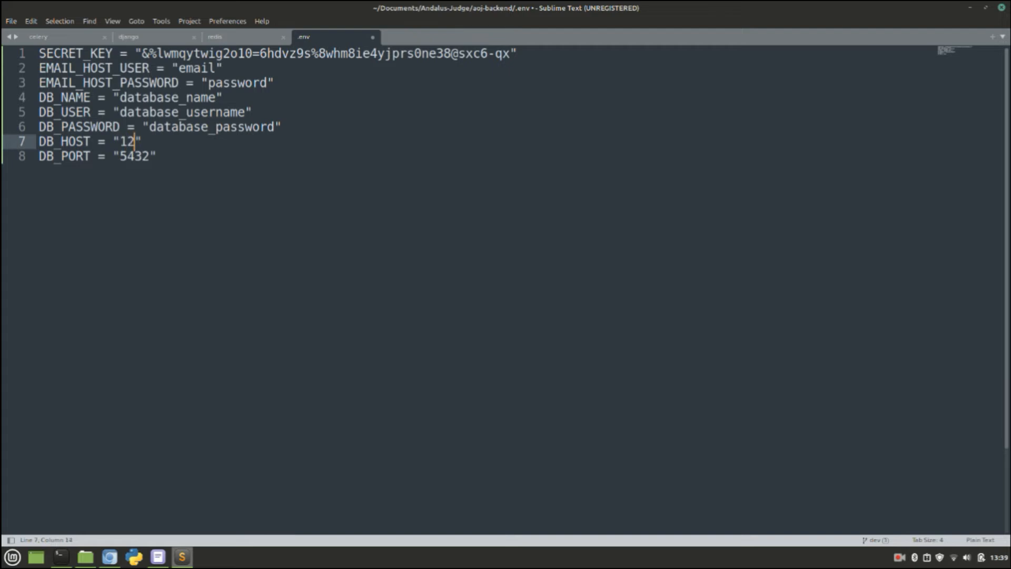
{"action": "type", "text": ".0.01"}
{"action": "key", "text": "BackSpace"}
{"action": "type", "text": ".1"}
{"action": "key", "text": "ctrl+s"}
{"action": "double_click", "coordinate": [182, 128]}
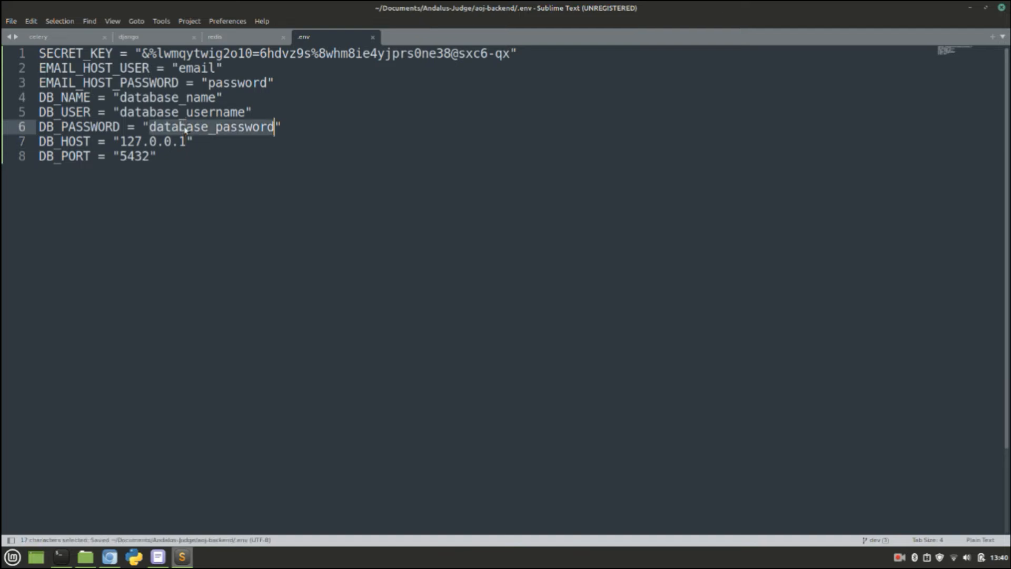
{"action": "key", "text": "BackSpace"}
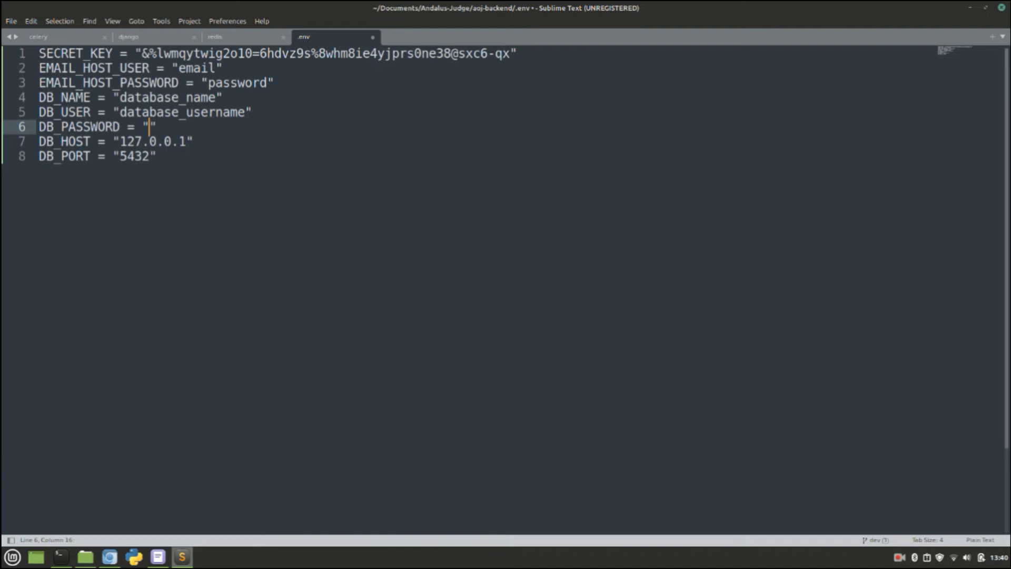
{"action": "type", "text": "andalus"}
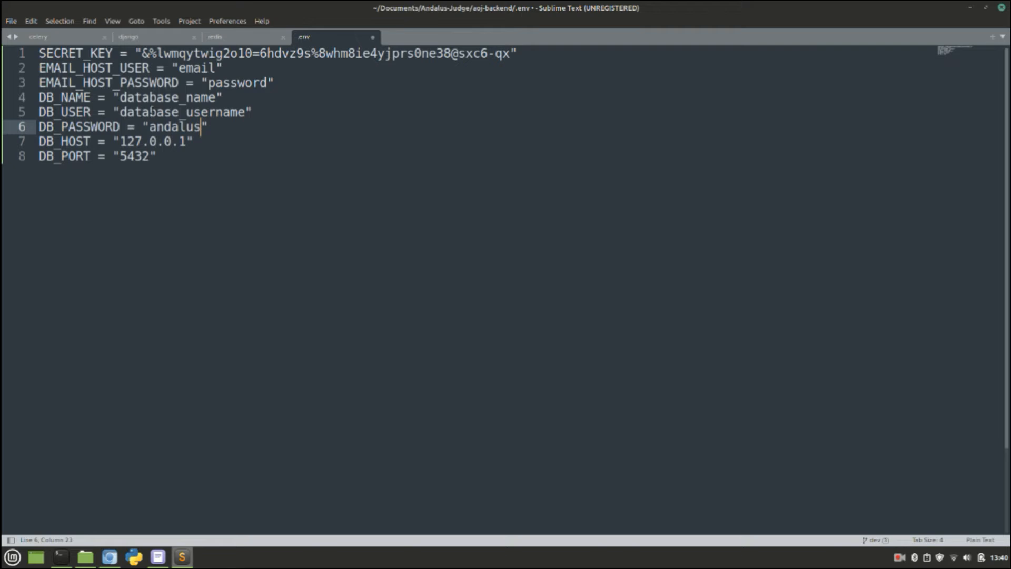
{"action": "double_click", "coordinate": [152, 112]}
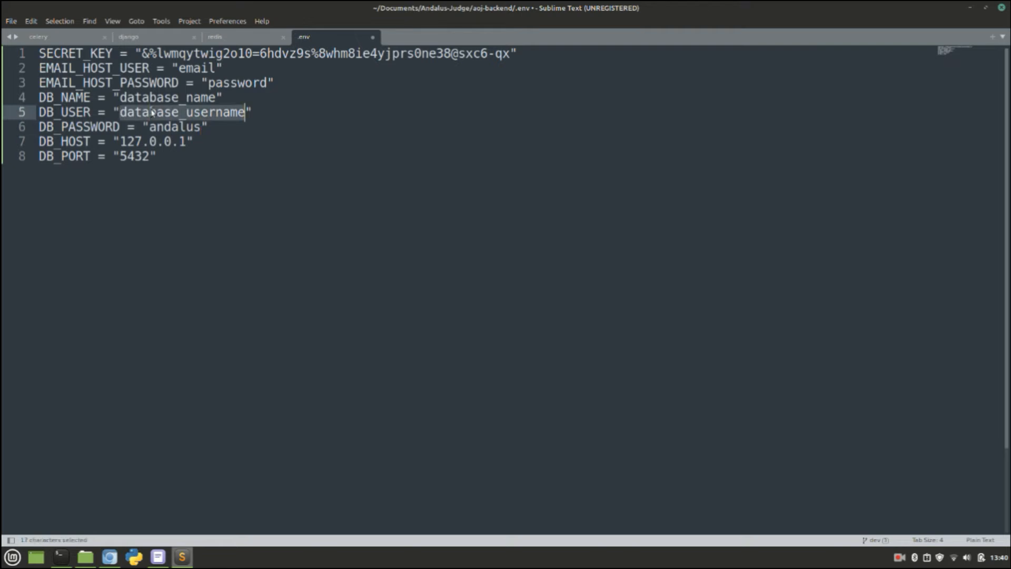
{"action": "type", "text": "postgres"}
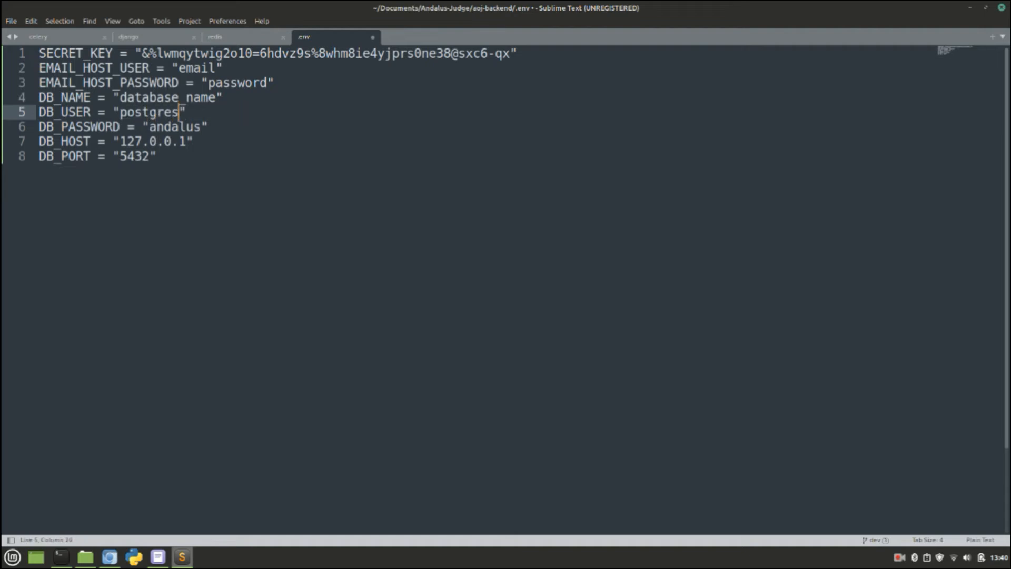
{"action": "double_click", "coordinate": [179, 99]}
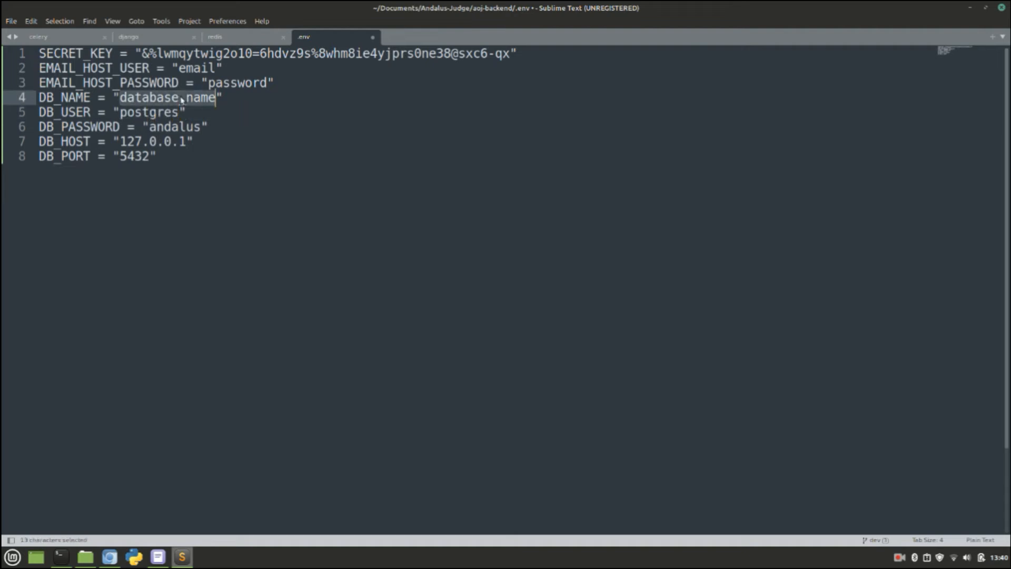
{"action": "type", "text": "andalus"}
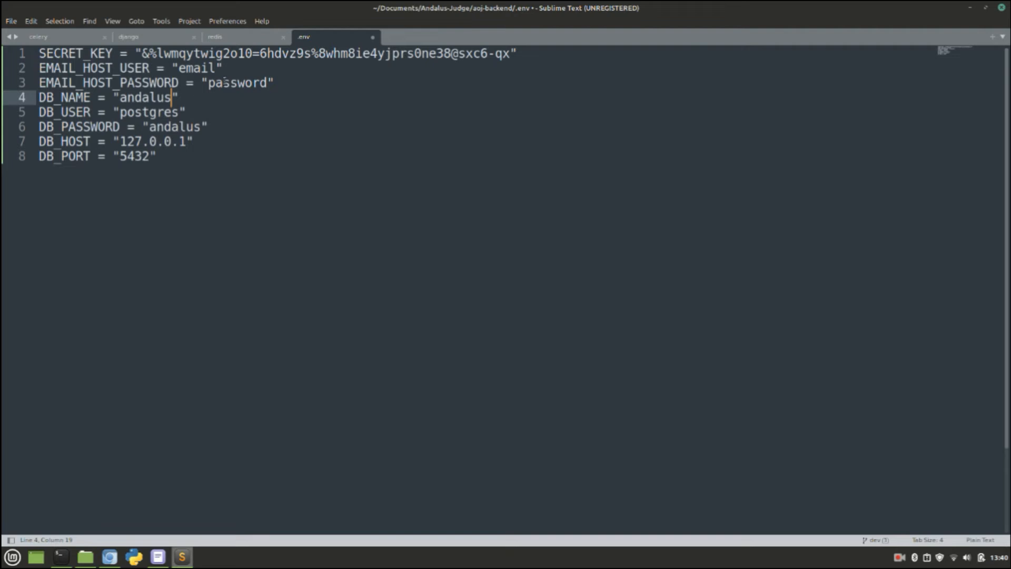
Step: Save the edited .env file and minimize Sublime Text
{"action": "double_click", "coordinate": [206, 69]}
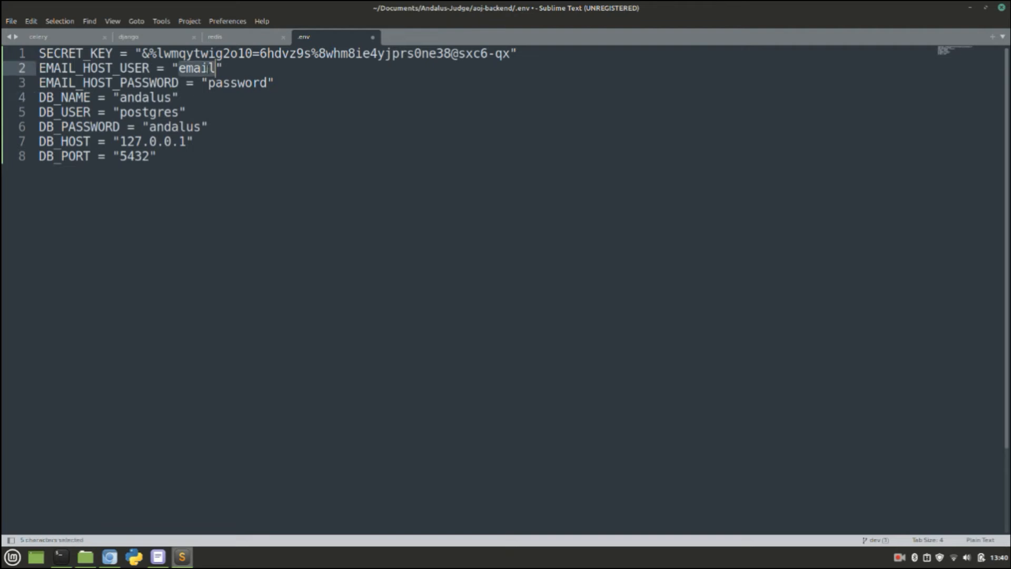
{"action": "double_click", "coordinate": [254, 83]}
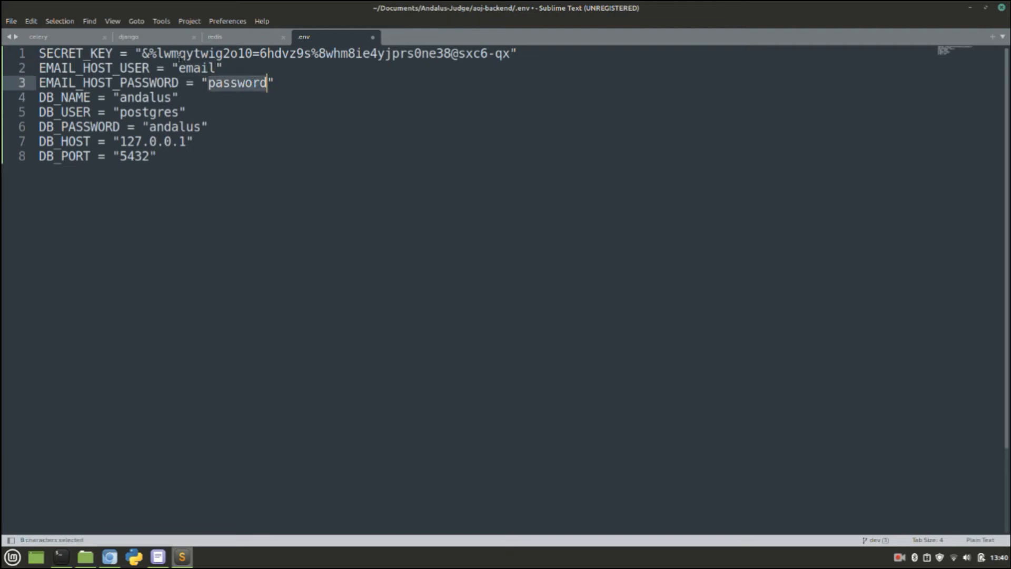
{"action": "key", "text": "ctrl+s"}
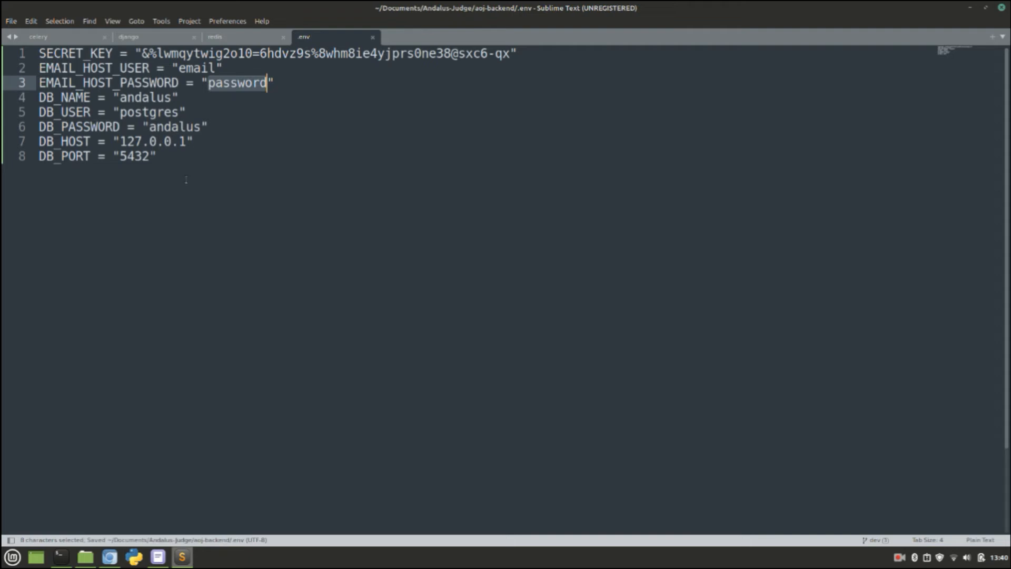
{"action": "left_click", "coordinate": [186, 180]}
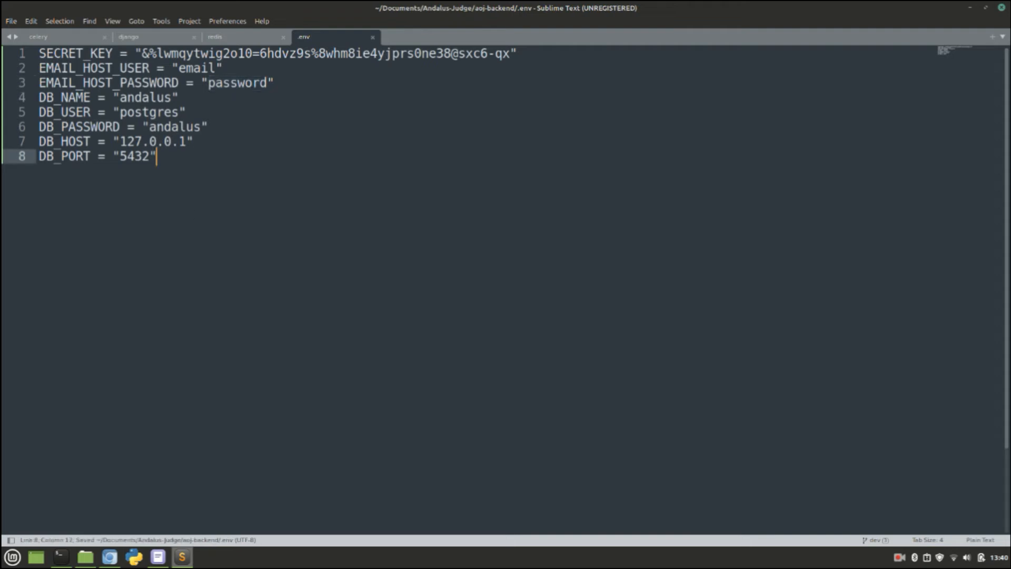
{"action": "left_click", "coordinate": [970, 8]}
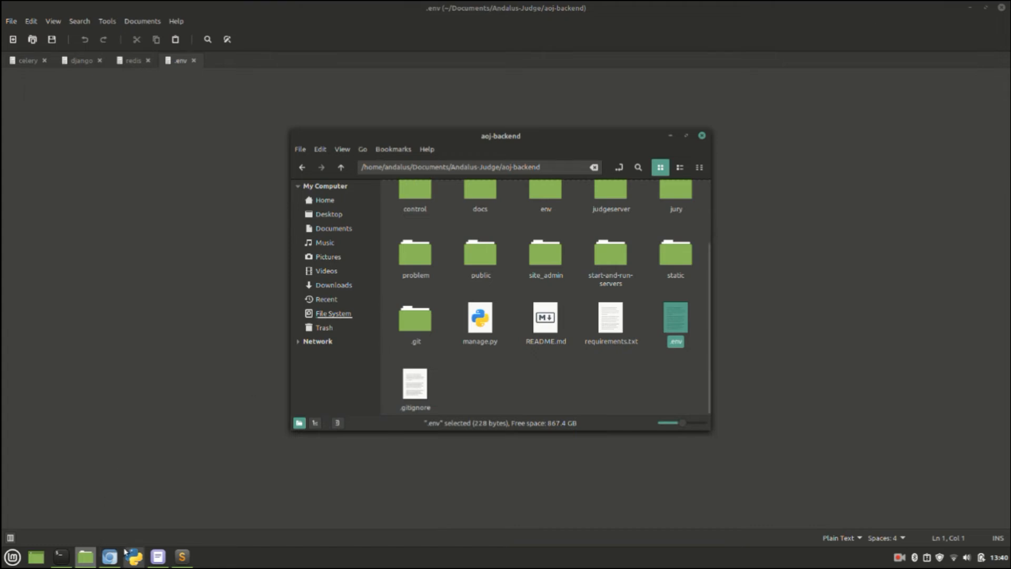
Step: Scroll the README in Chromium down and select the 'python manage.py migrate' line
{"action": "left_click", "coordinate": [118, 556]}
{"action": "scroll", "coordinate": [269, 434], "scroll_direction": "down", "scroll_amount": 2}
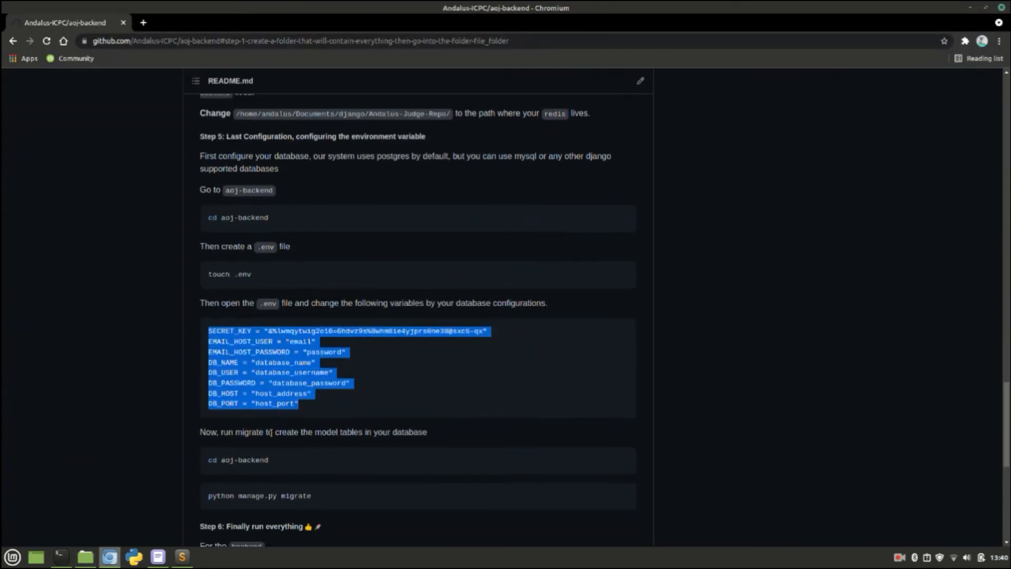
{"action": "scroll", "coordinate": [271, 432], "scroll_direction": "down", "scroll_amount": 2}
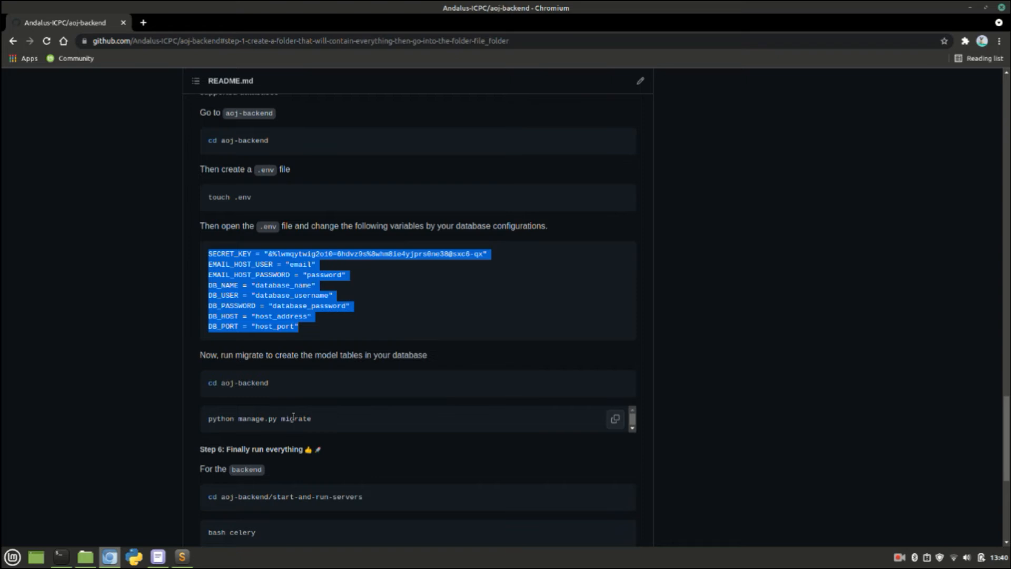
{"action": "double_click", "coordinate": [293, 417]}
{"action": "triple_click", "coordinate": [293, 417]}
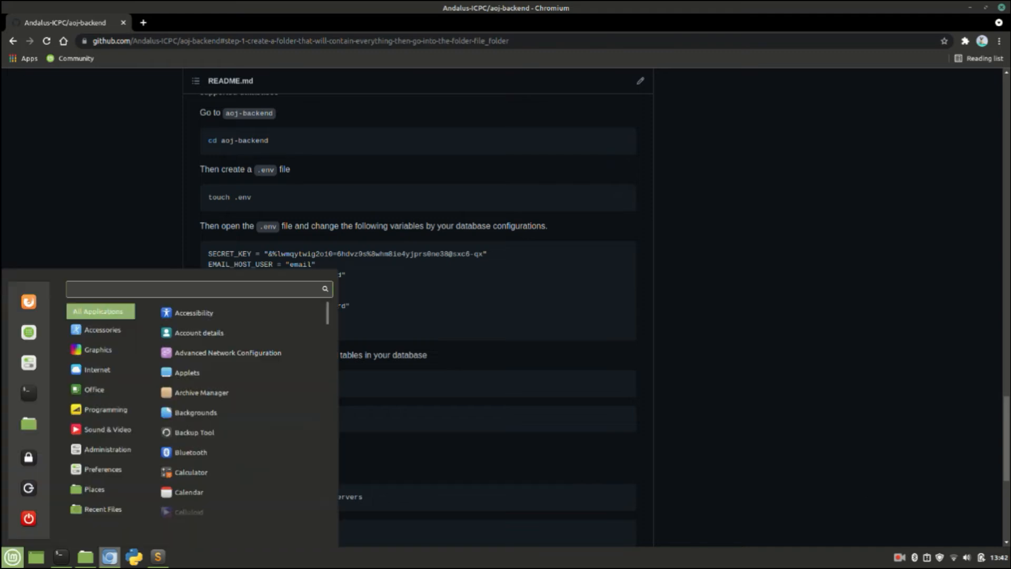
Step: Launch pgAdmin III by searching 'pgad' in the applications menu
{"action": "key", "text": "Up"}
{"action": "type", "text": "pgad"}
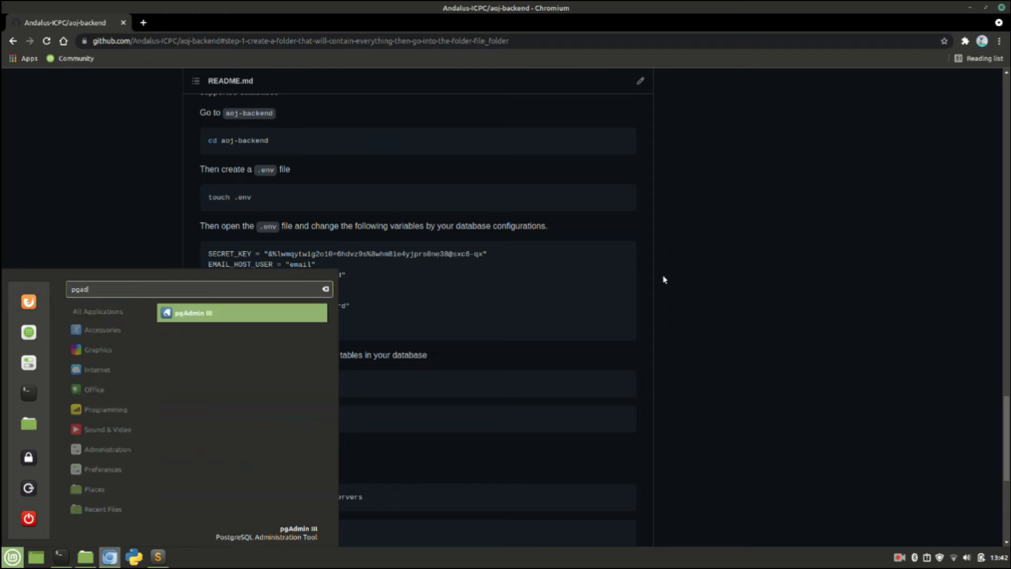
{"action": "key", "text": "Return"}
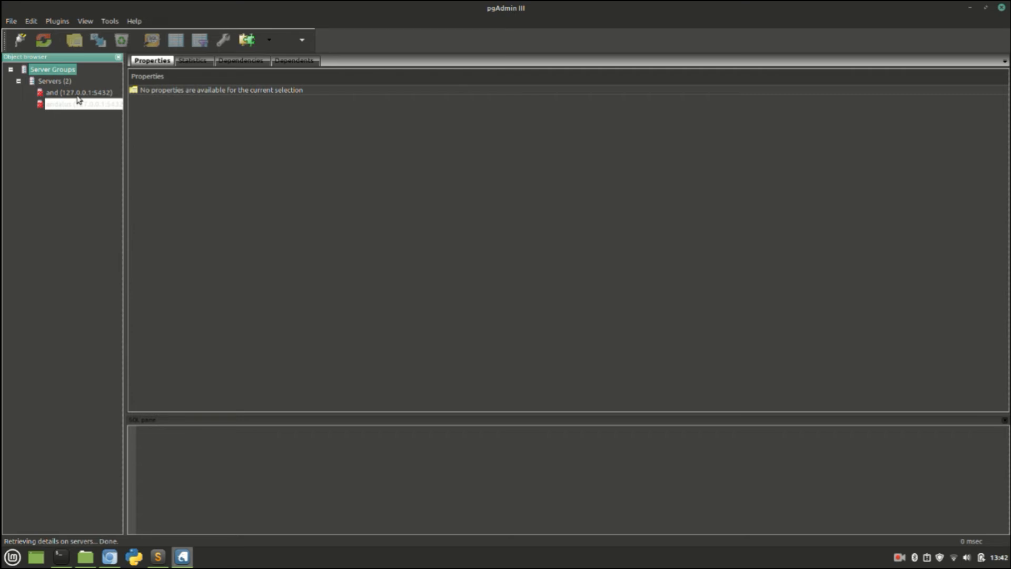
Step: Connect to the 127.0.0.1:5432 server, dismiss the three error dialogs, and select Databases
{"action": "double_click", "coordinate": [83, 93]}
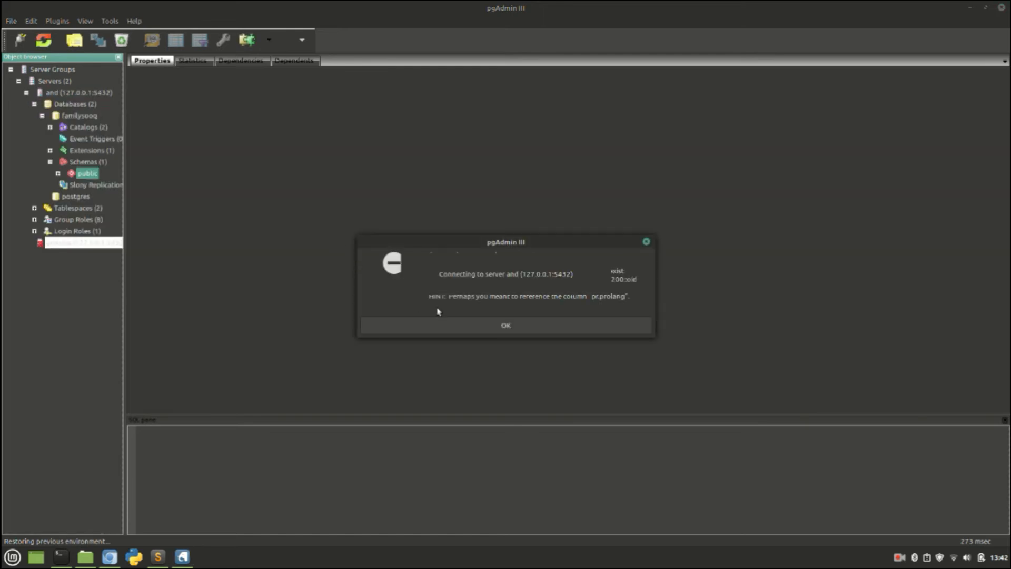
{"action": "left_click", "coordinate": [483, 329]}
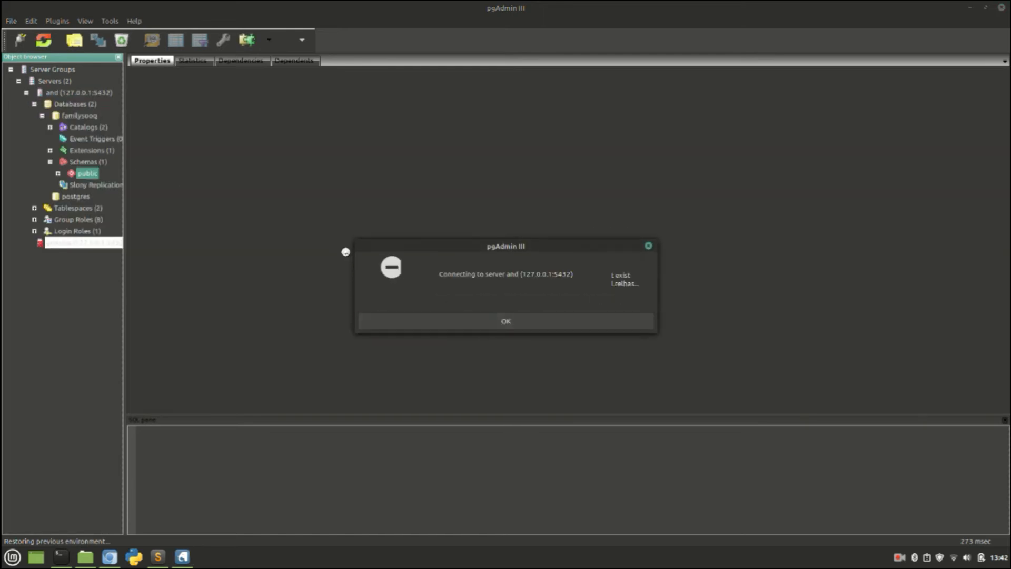
{"action": "left_click", "coordinate": [480, 322]}
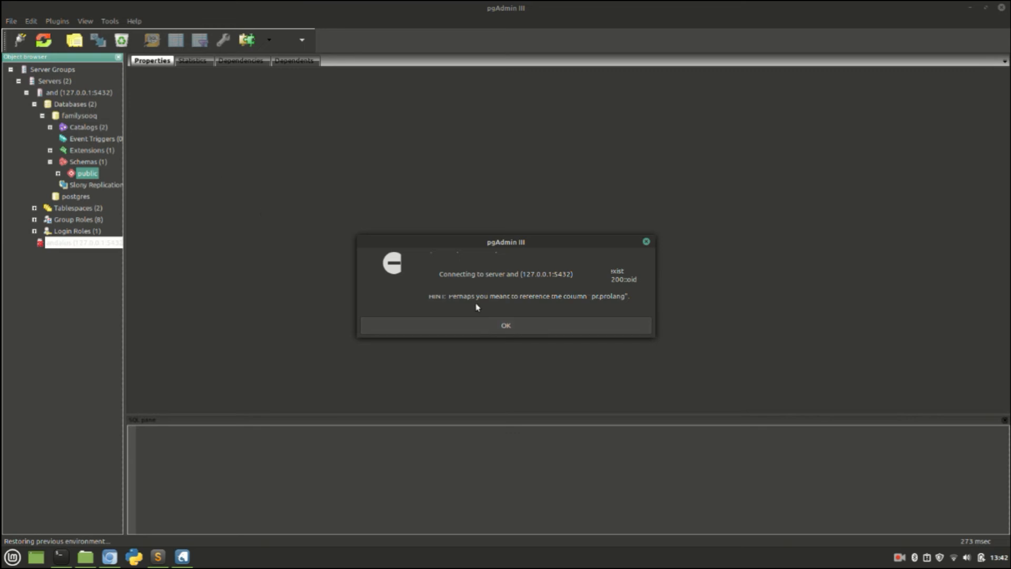
{"action": "left_click", "coordinate": [506, 332]}
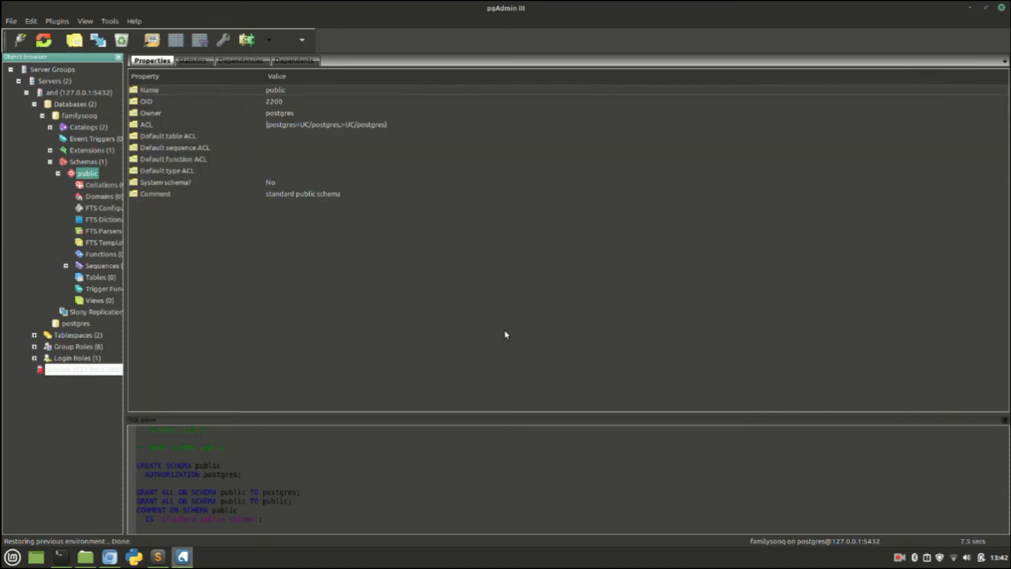
{"action": "left_click", "coordinate": [42, 115]}
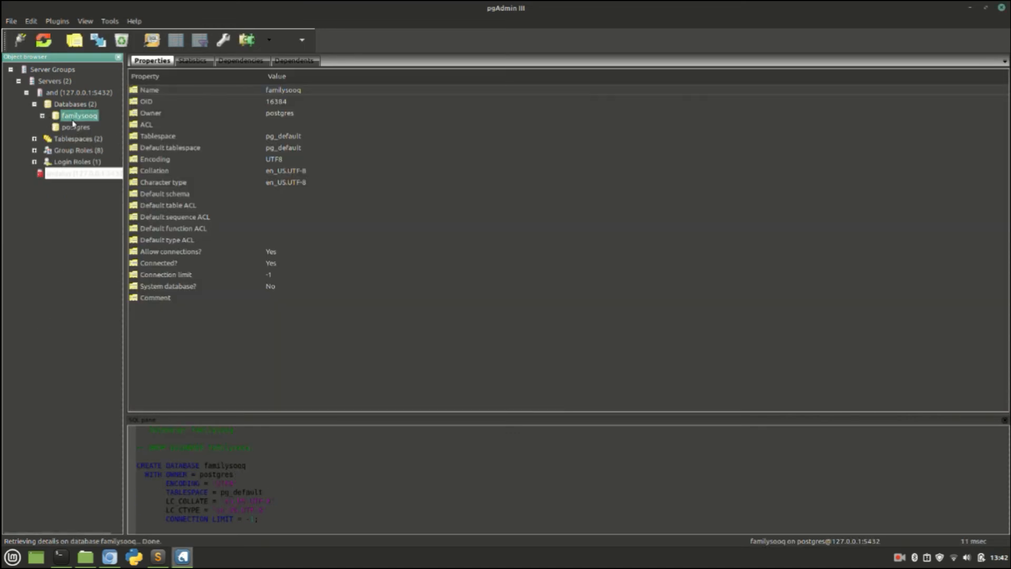
{"action": "left_click", "coordinate": [73, 105]}
Step: Add a database named 'andalus' under Databases, select it, and minimize pgAdmin III
{"action": "right_click", "coordinate": [75, 105]}
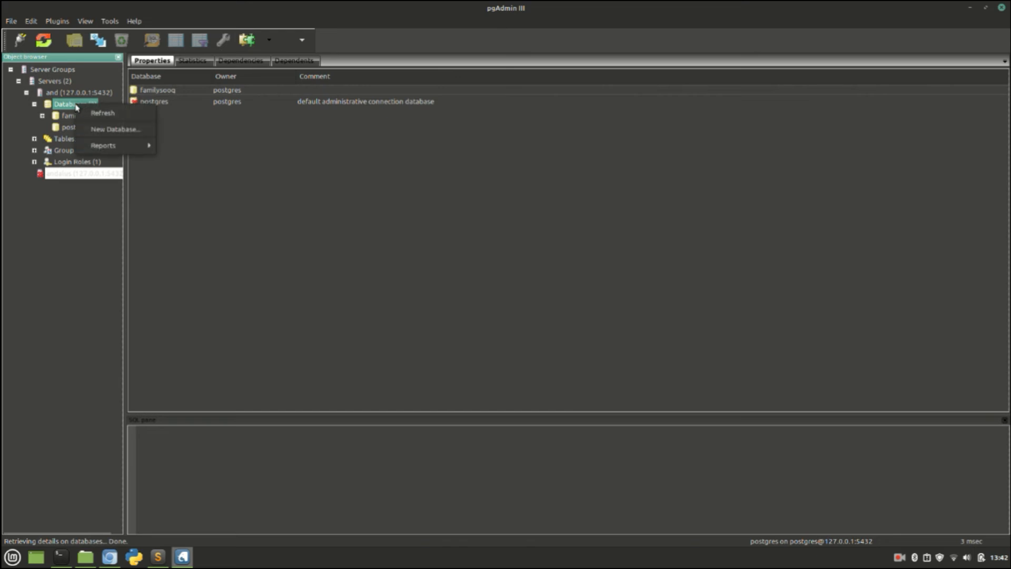
{"action": "left_click", "coordinate": [117, 130]}
{"action": "type", "text": "andalus"}
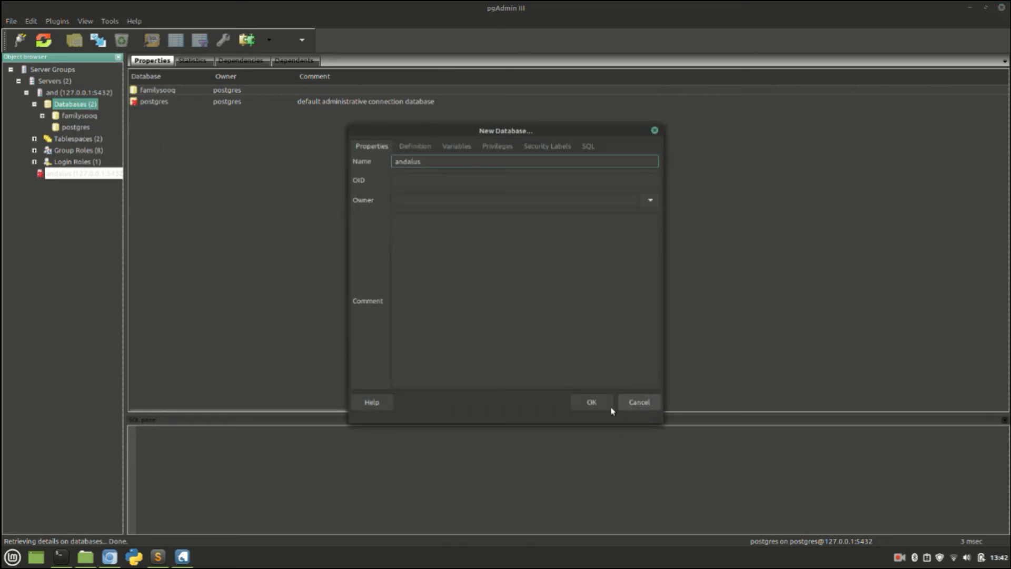
{"action": "left_click", "coordinate": [592, 402]}
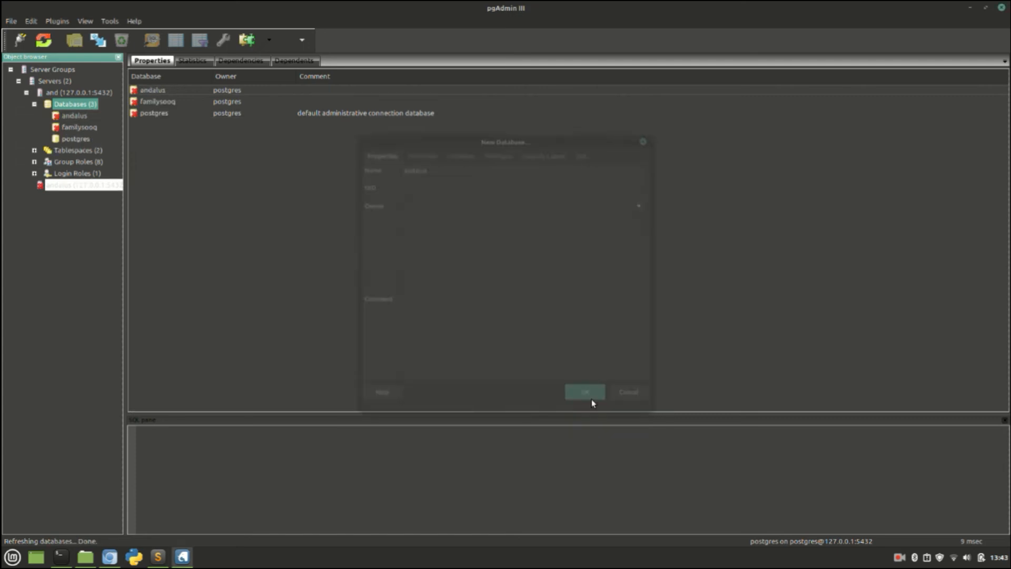
{"action": "left_click", "coordinate": [70, 116]}
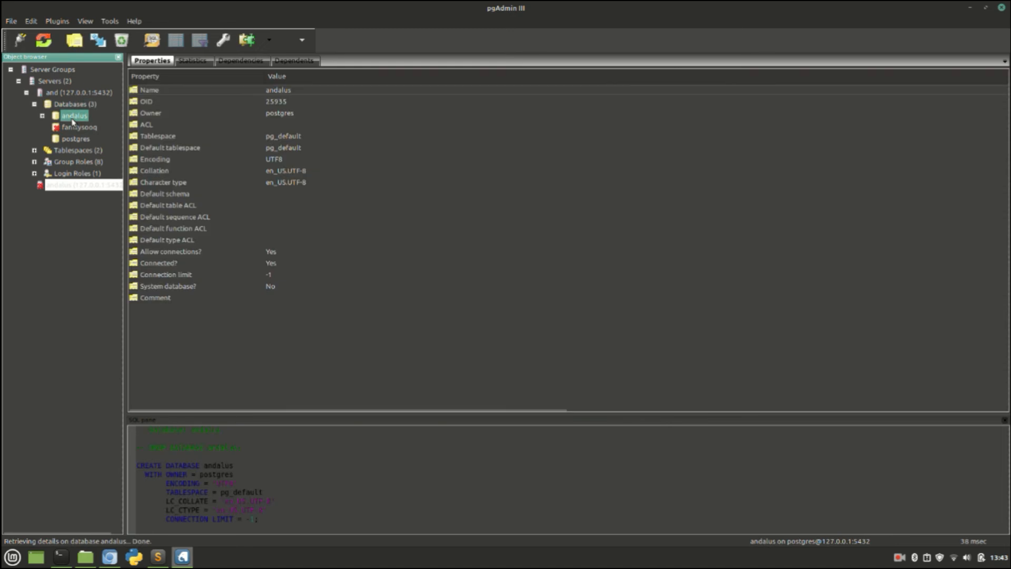
{"action": "left_click", "coordinate": [970, 8]}
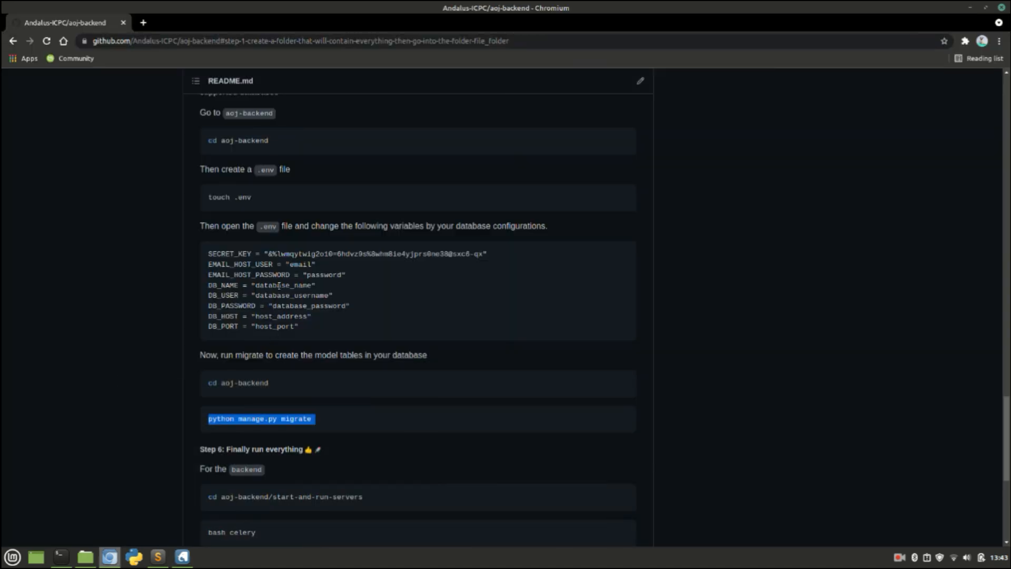
Step: Select the 'python manage.py migrate' line in the README and switch to the terminal
{"action": "double_click", "coordinate": [281, 286]}
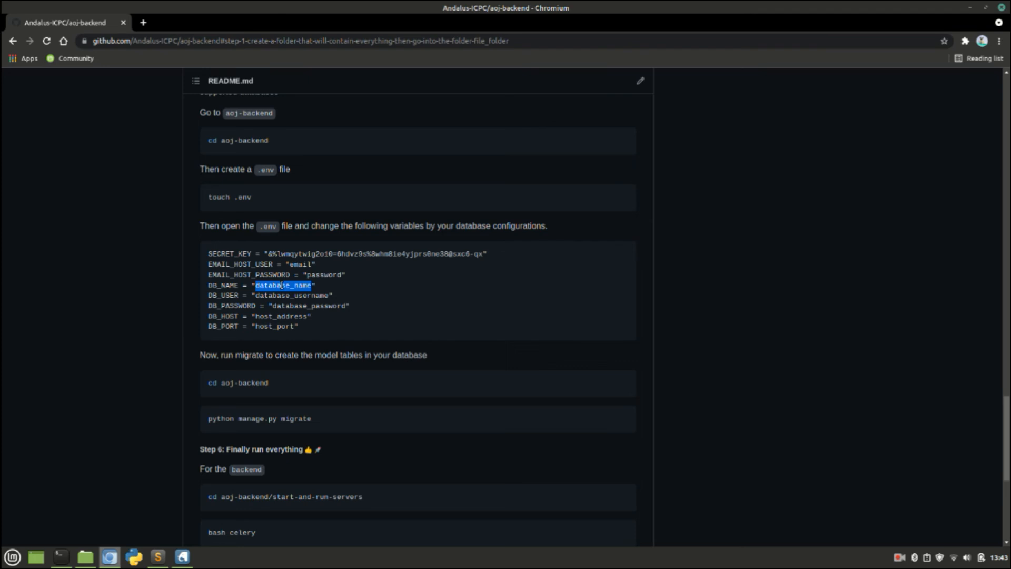
{"action": "scroll", "coordinate": [282, 286], "scroll_direction": "down", "scroll_amount": 1}
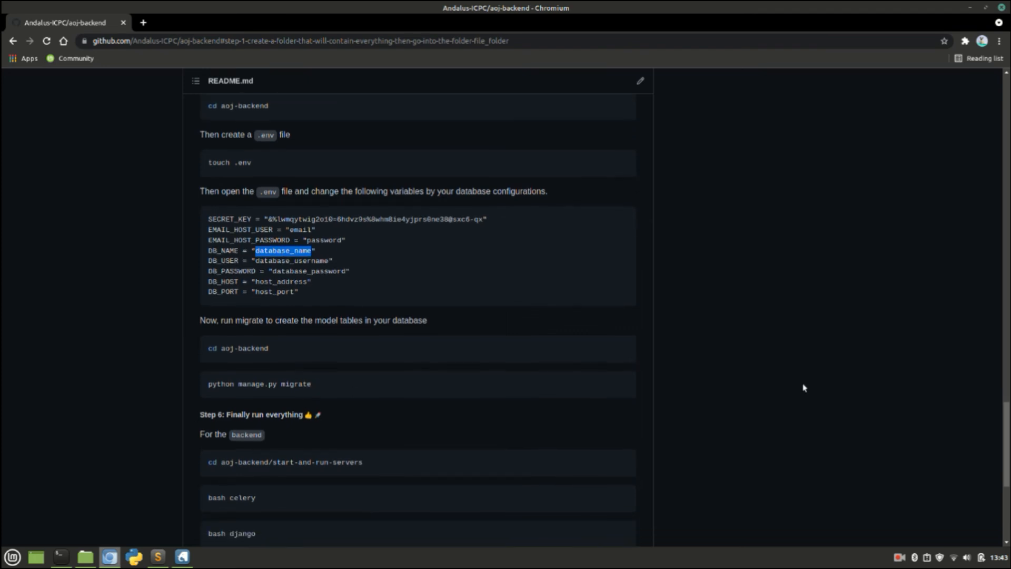
{"action": "triple_click", "coordinate": [243, 384]}
{"action": "key", "text": "ctrl+c"}
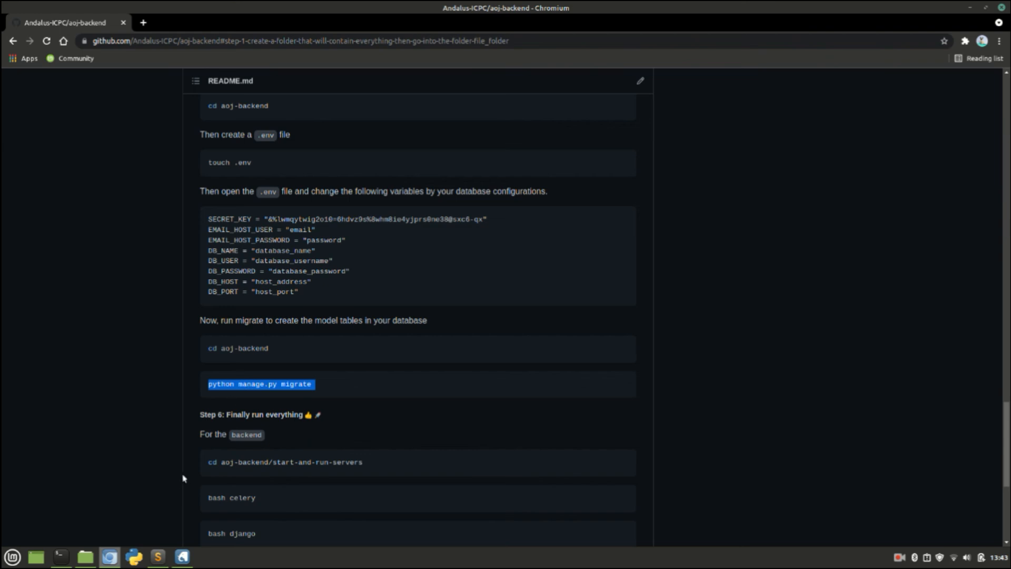
{"action": "left_click", "coordinate": [65, 559]}
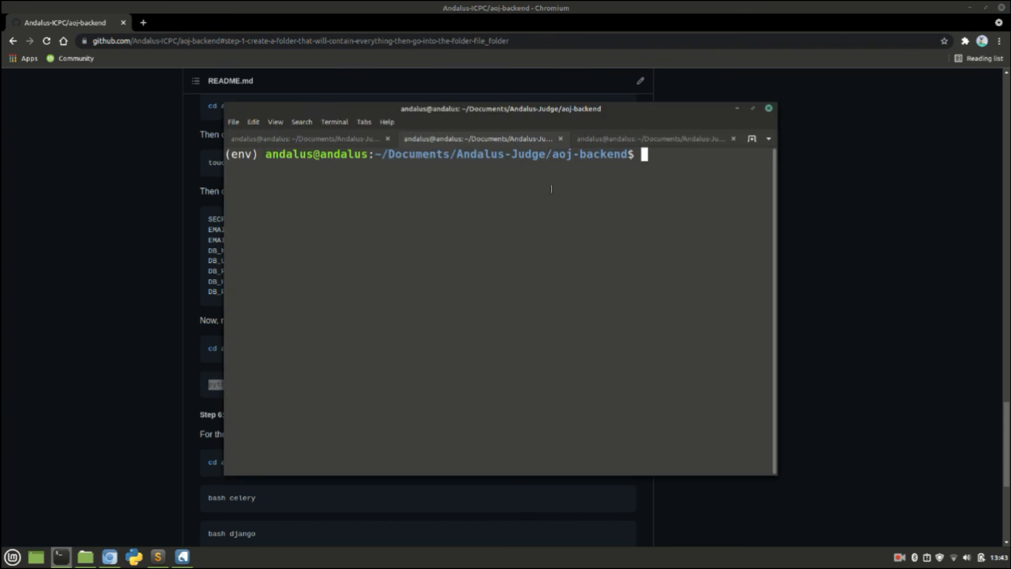
Step: Paste and run 'python manage.py migrate', then return to the README in Chromium
{"action": "key", "text": "ctrl+shift+v"}
{"action": "key", "text": "Return"}
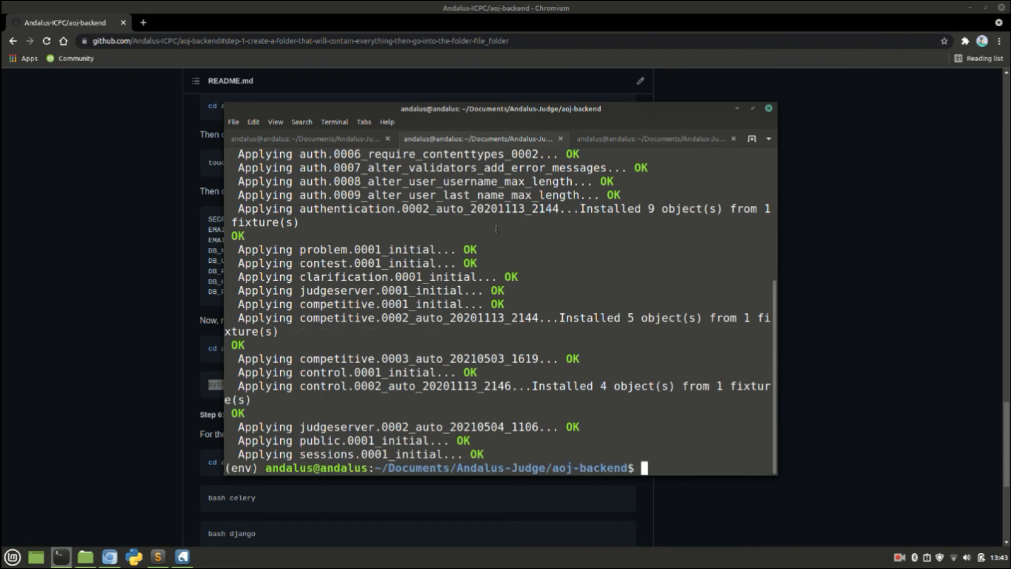
{"action": "left_click", "coordinate": [182, 365]}
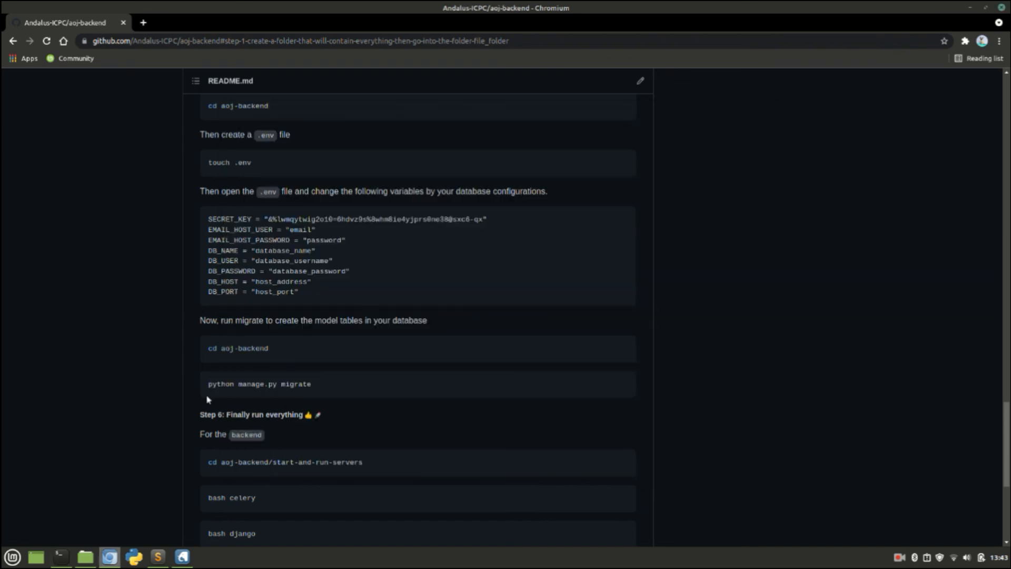
{"action": "scroll", "coordinate": [245, 425], "scroll_direction": "down", "scroll_amount": 2}
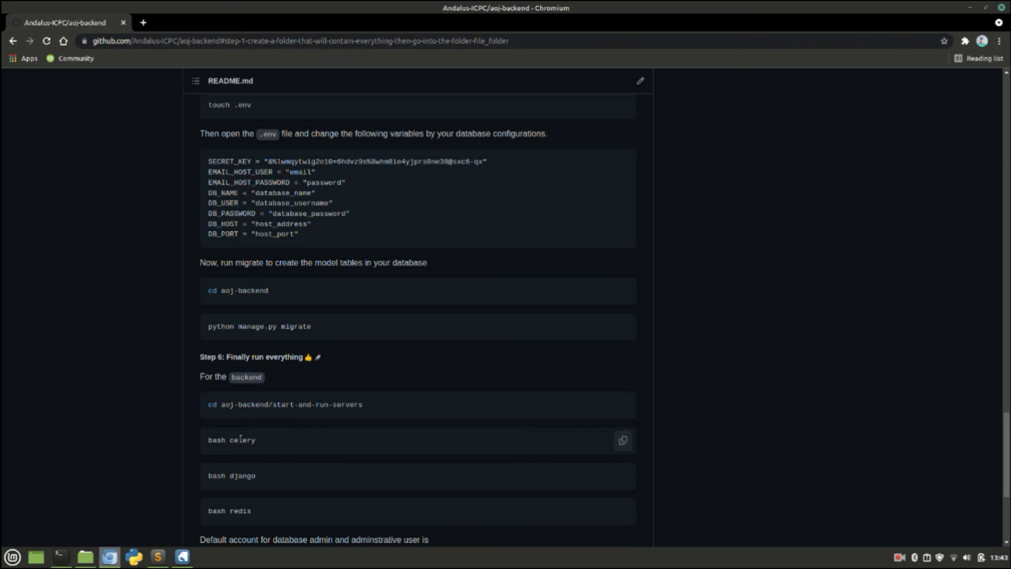
{"action": "triple_click", "coordinate": [241, 438]}
{"action": "scroll", "coordinate": [241, 439], "scroll_direction": "down", "scroll_amount": 1}
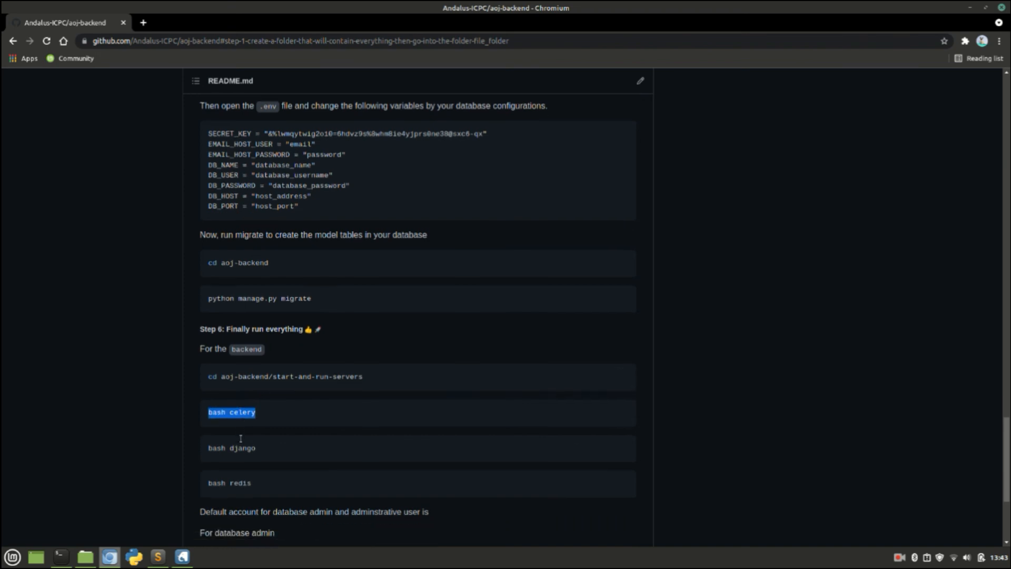
{"action": "triple_click", "coordinate": [242, 446]}
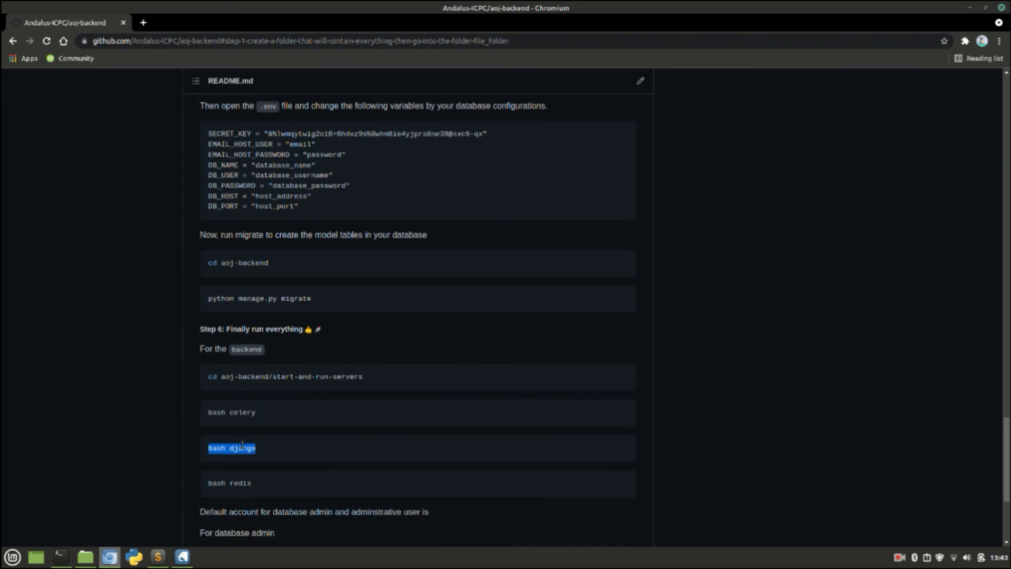
{"action": "triple_click", "coordinate": [241, 483]}
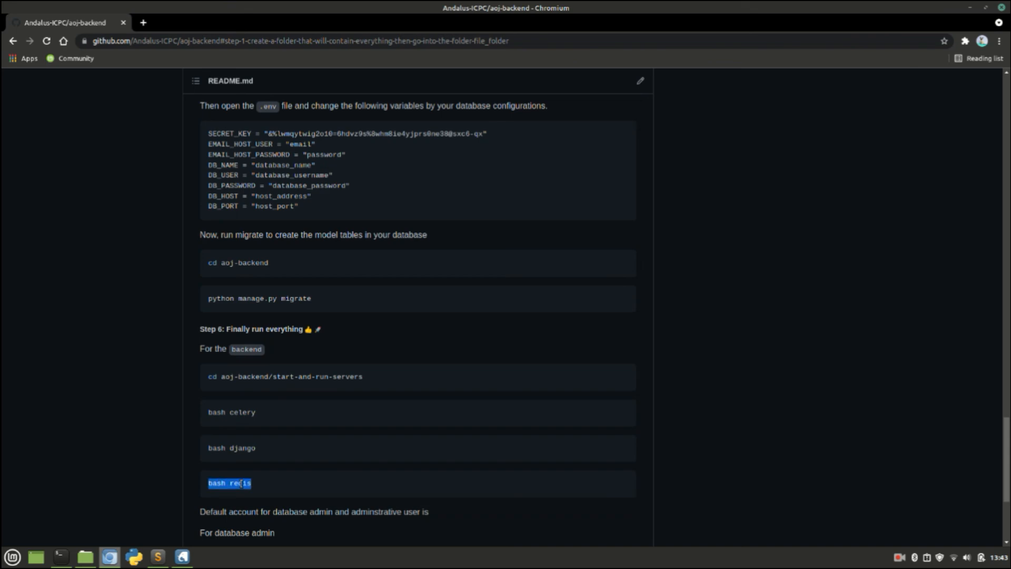